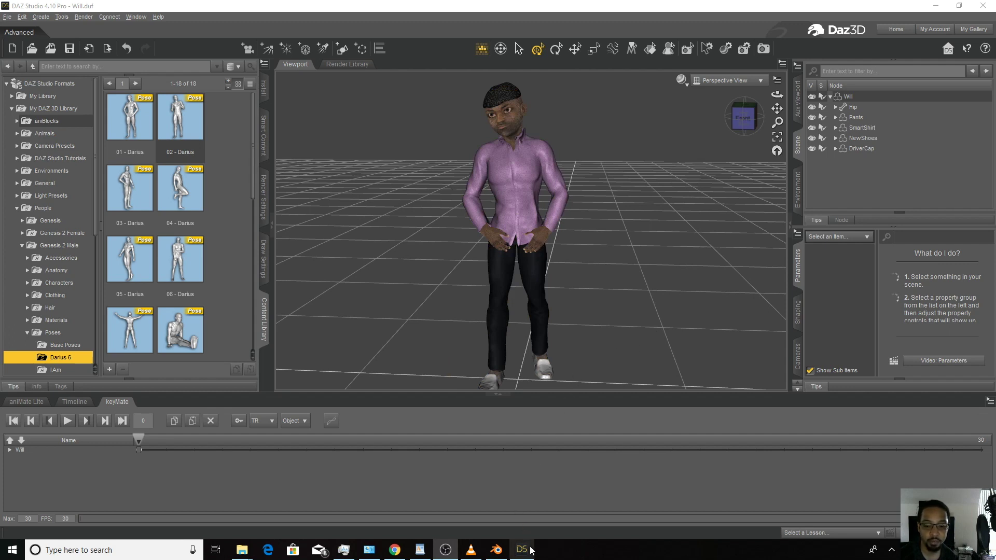
# Bring the Diffeomorphic DAZ Importer 1.3 web page to the front in Chrome
pyautogui.click(393, 549)
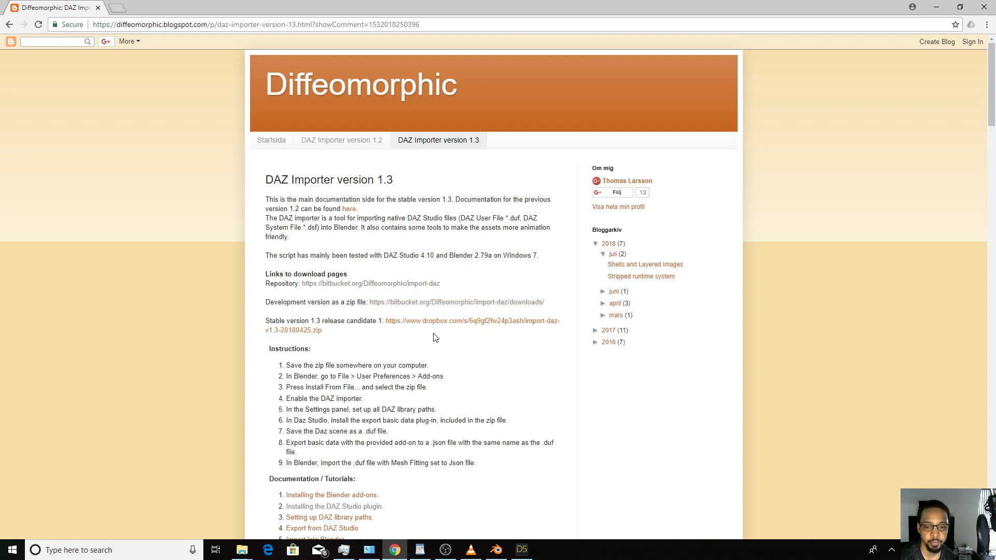
# Scroll through the DAZ Importer 1.3 instructions, then switch over to Blender
pyautogui.scroll(-4, 379, 363)
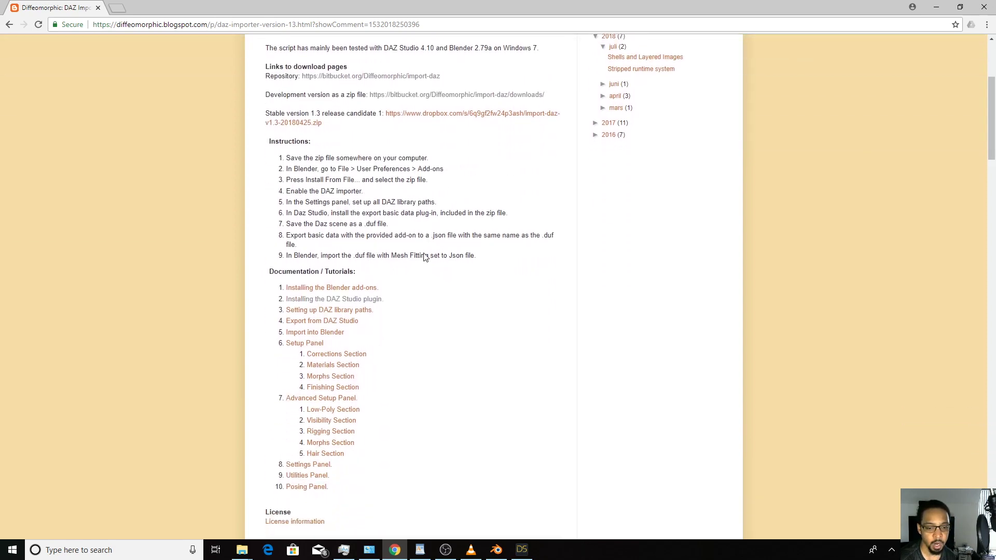
pyautogui.scroll(4, 407, 295)
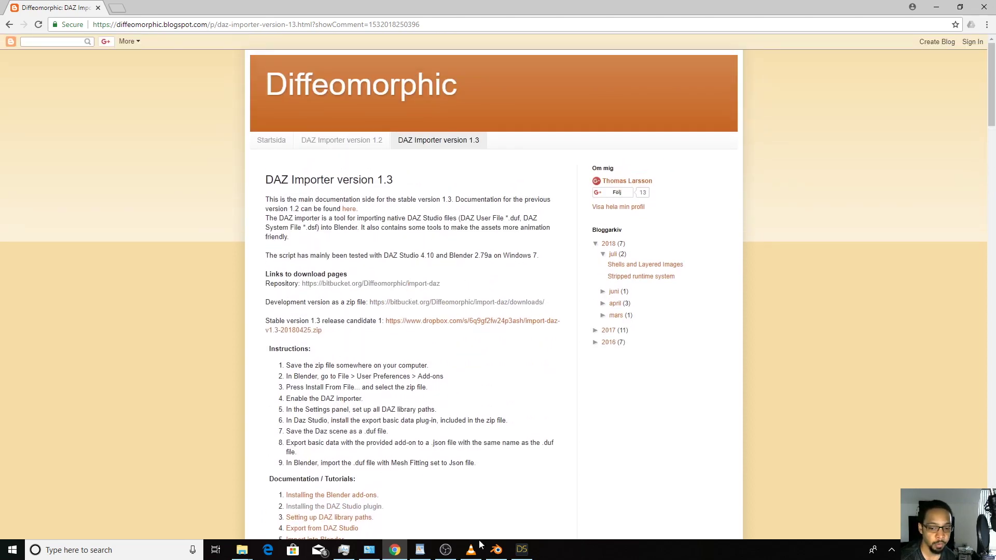
pyautogui.click(498, 554)
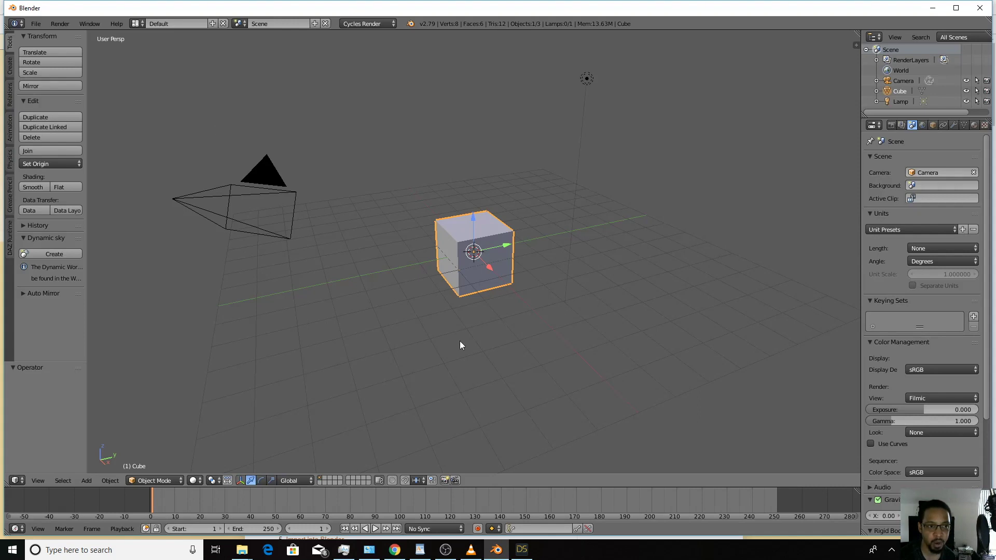
# Confirm the DAZ Importer 1.3.1 add-on is active, show the DAZ Runtime panel, return to DAZ Studio
pyautogui.click(38, 23)
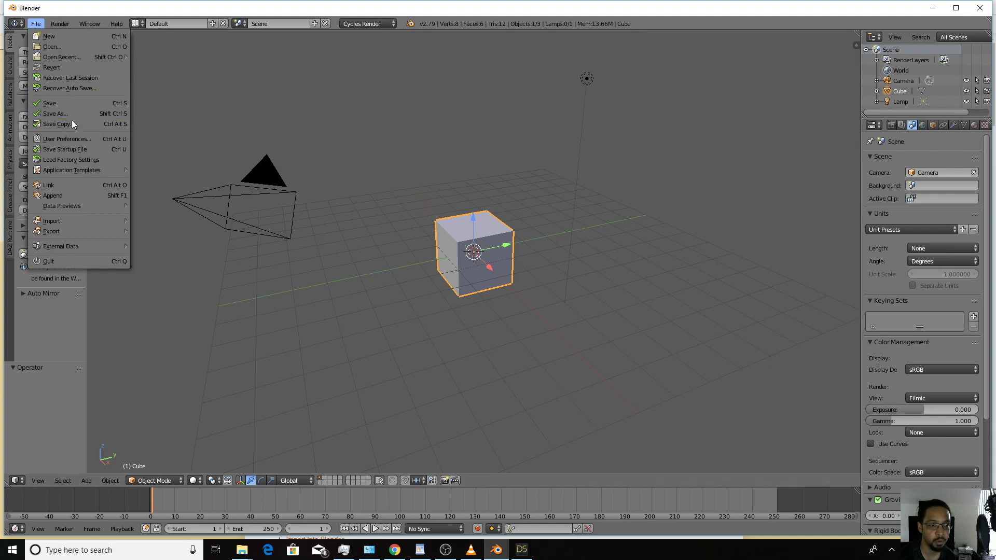
pyautogui.click(72, 139)
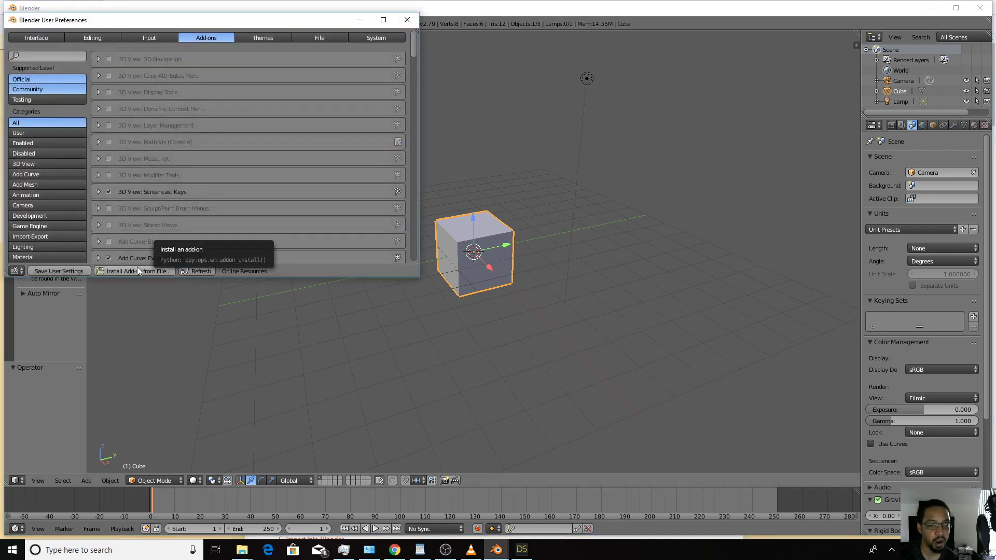
pyautogui.click(408, 21)
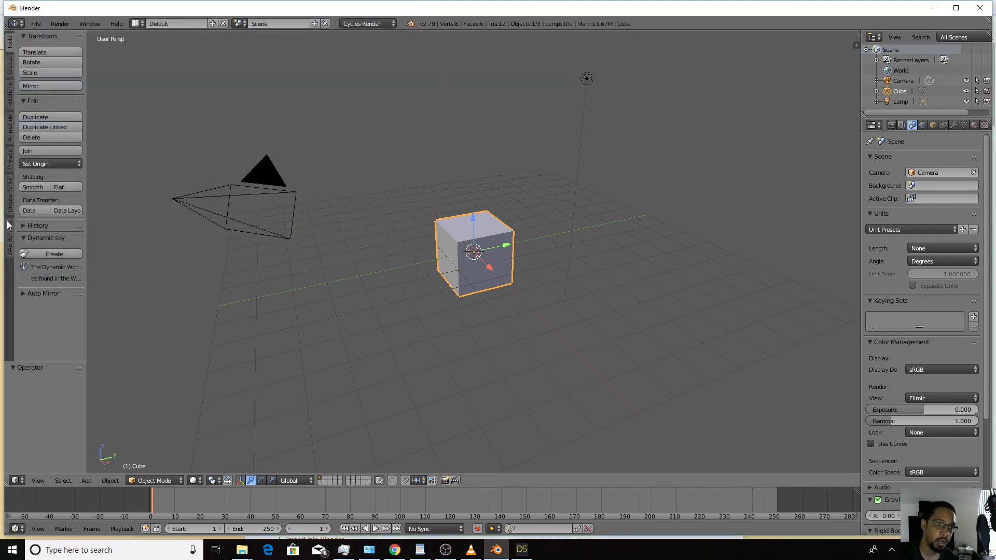
pyautogui.click(10, 238)
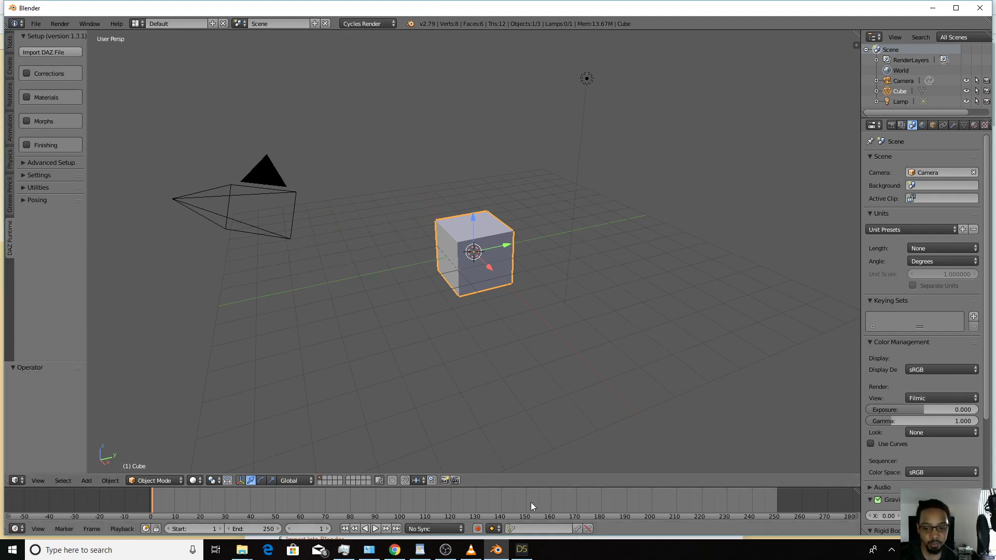
pyautogui.click(522, 549)
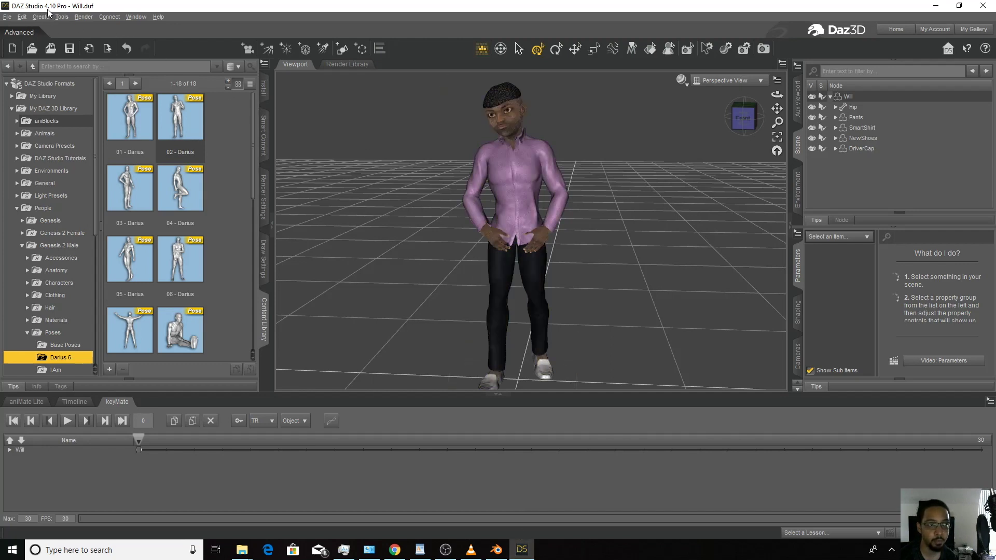
pyautogui.click(132, 18)
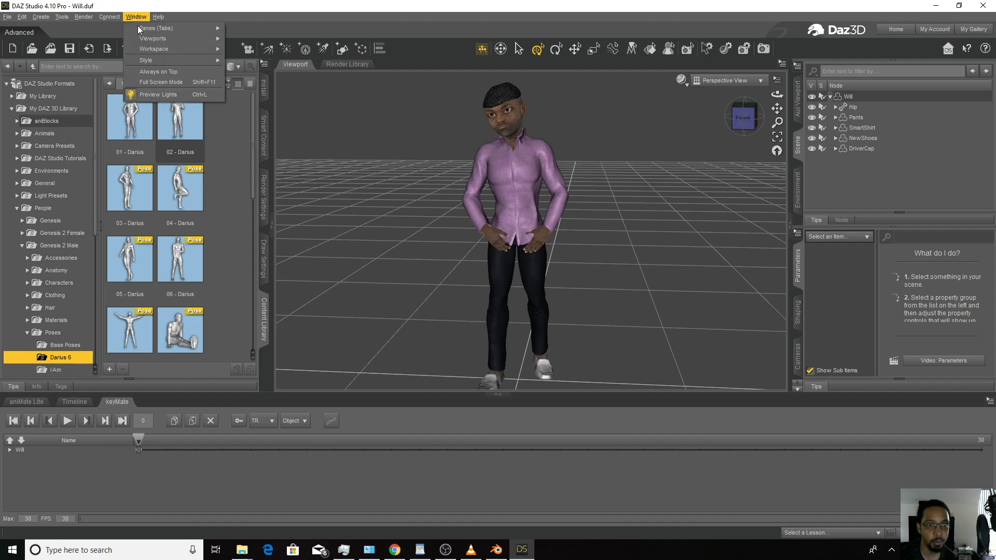
pyautogui.moveTo(154, 50)
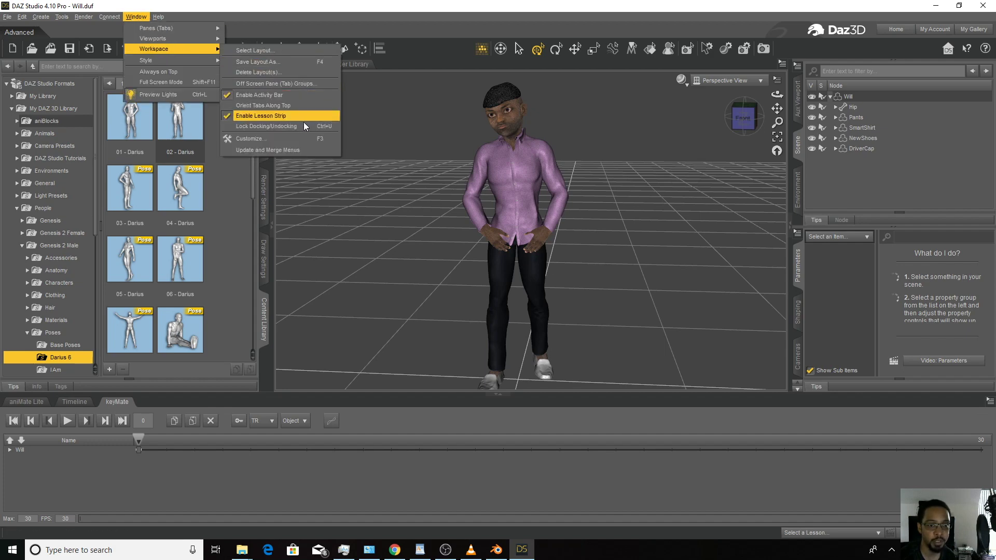
pyautogui.click(302, 138)
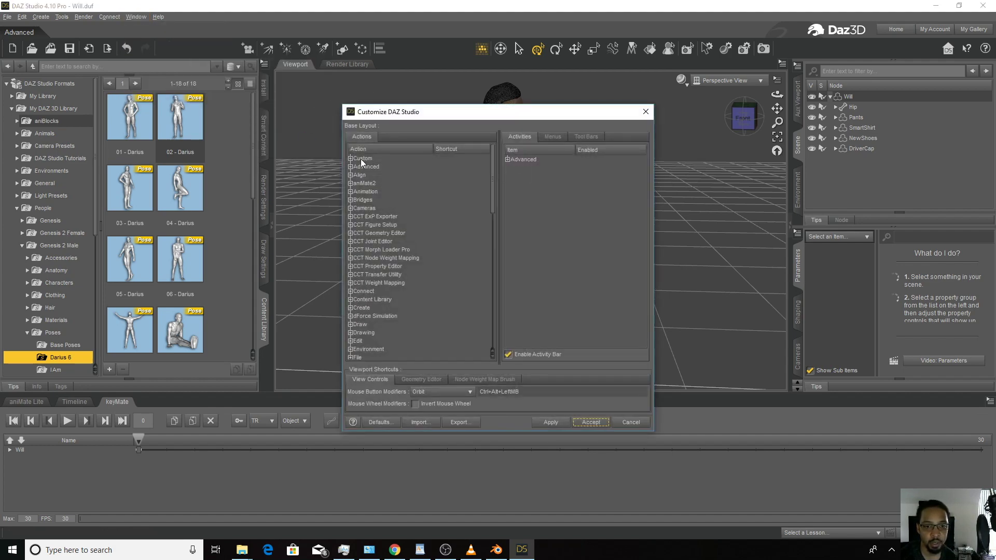
pyautogui.rightClick(360, 158)
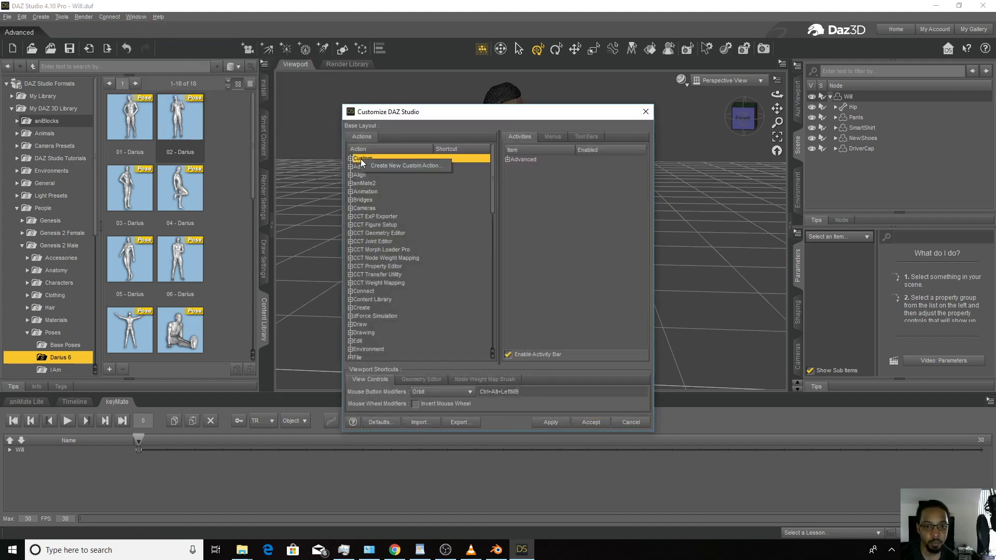
pyautogui.click(393, 166)
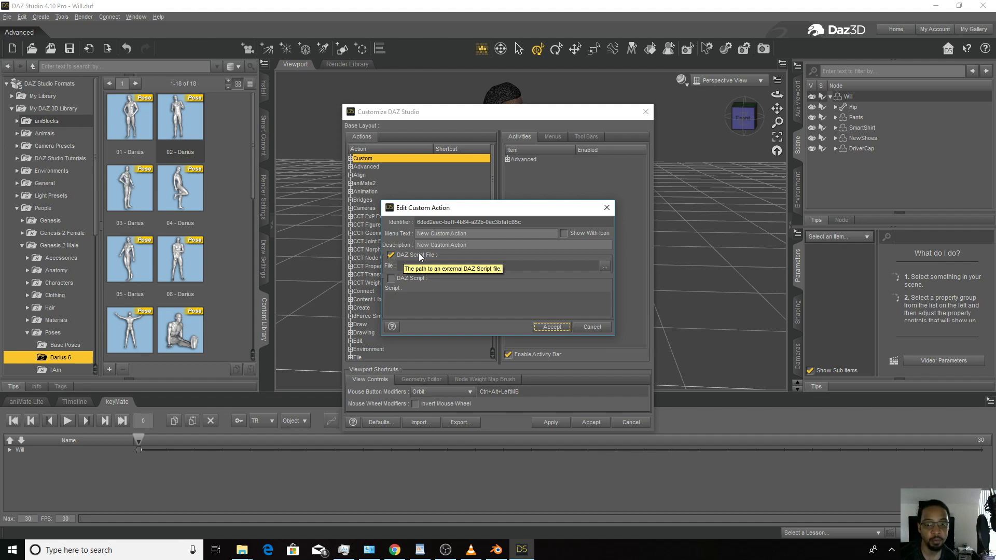
pyautogui.click(591, 325)
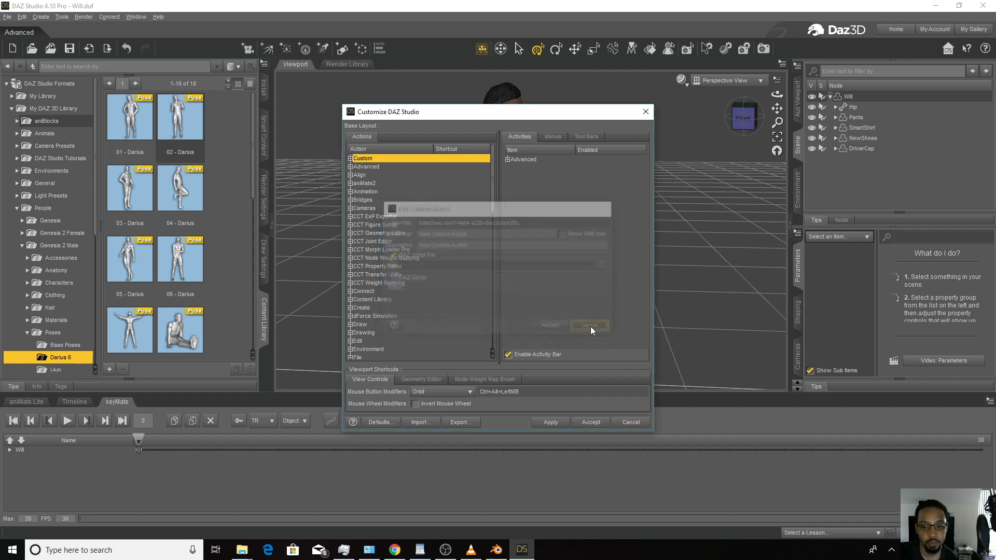
pyautogui.click(350, 159)
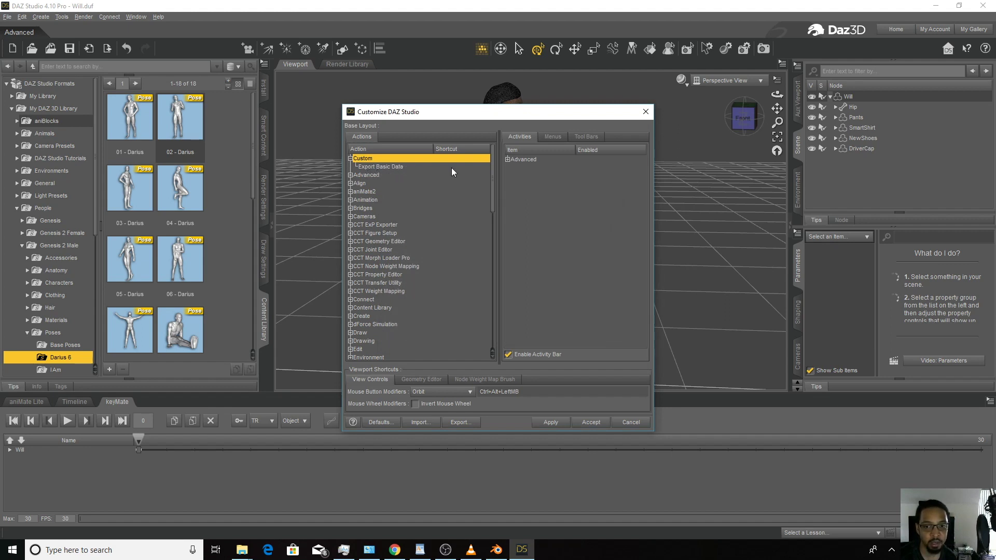
pyautogui.click(552, 136)
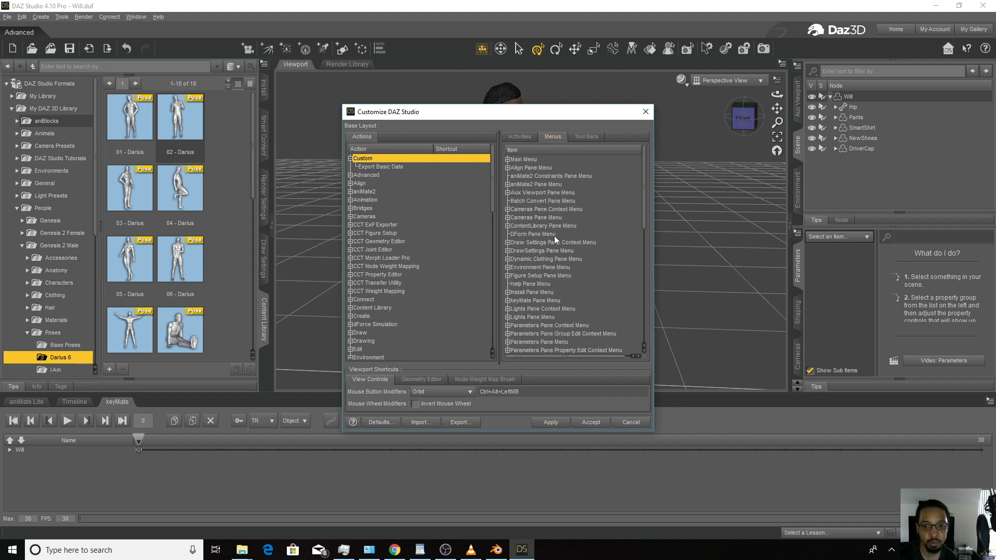
pyautogui.click(509, 157)
pyautogui.click(508, 159)
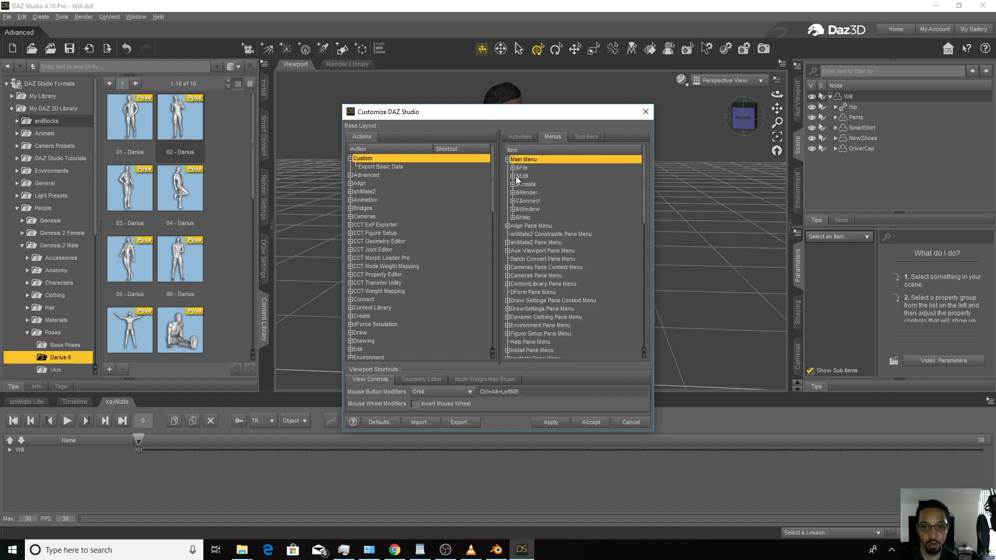
pyautogui.click(512, 167)
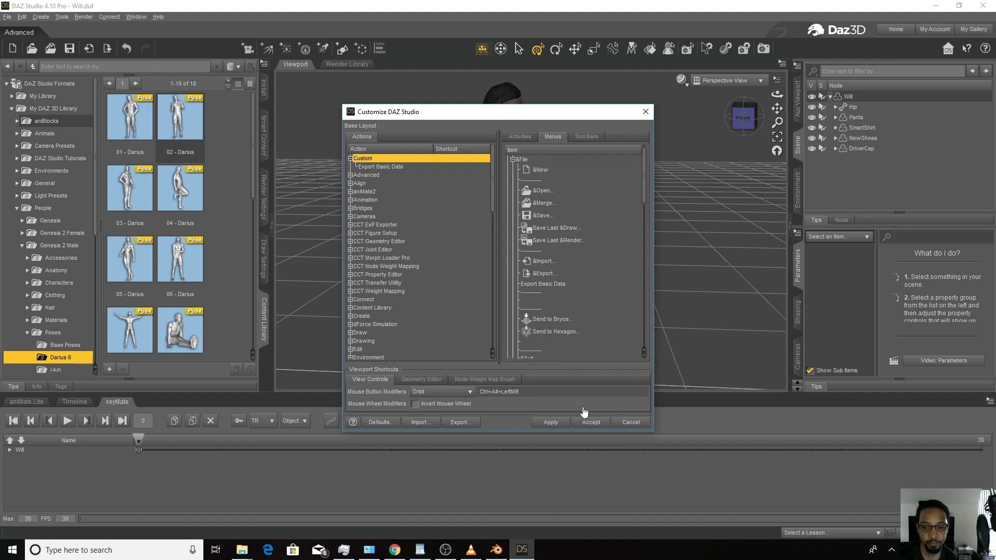
pyautogui.click(631, 422)
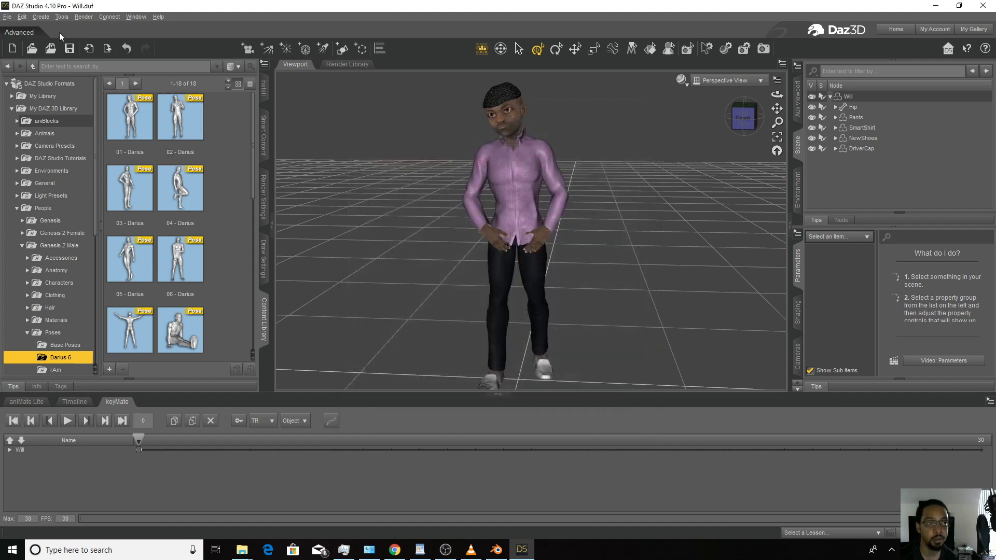
# Export Will's basic data as Will.json in Documents\Characters, then switch to Blender
pyautogui.click(8, 17)
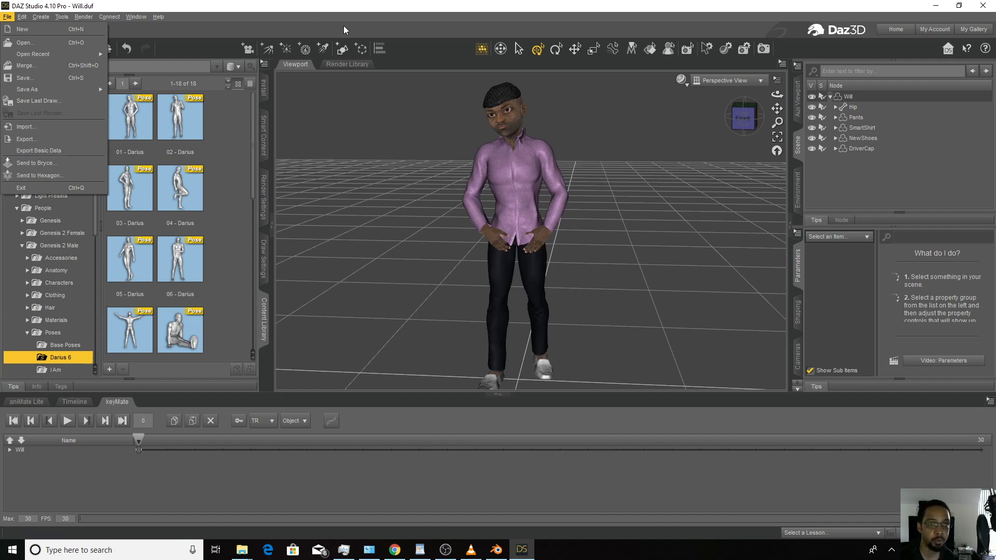
pyautogui.click(378, 22)
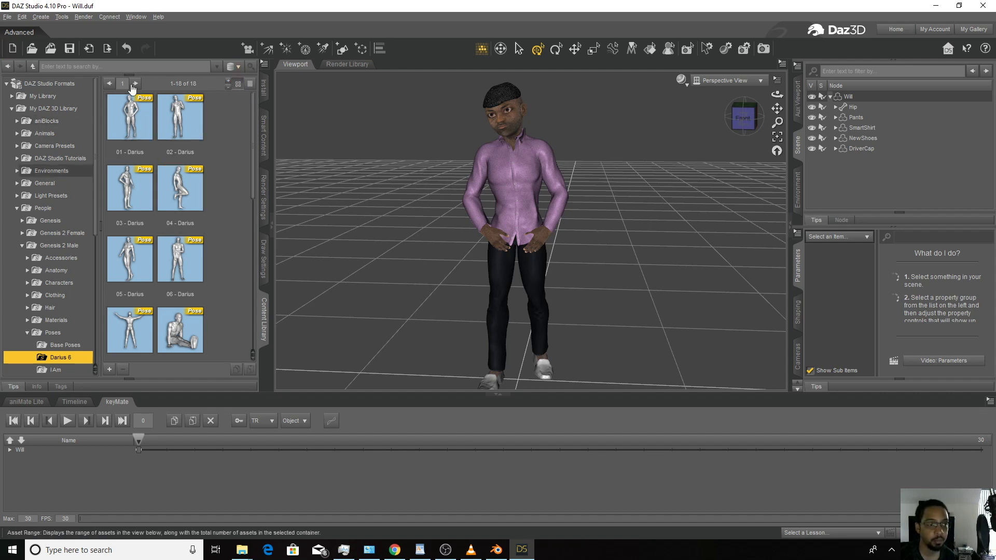
pyautogui.click(7, 17)
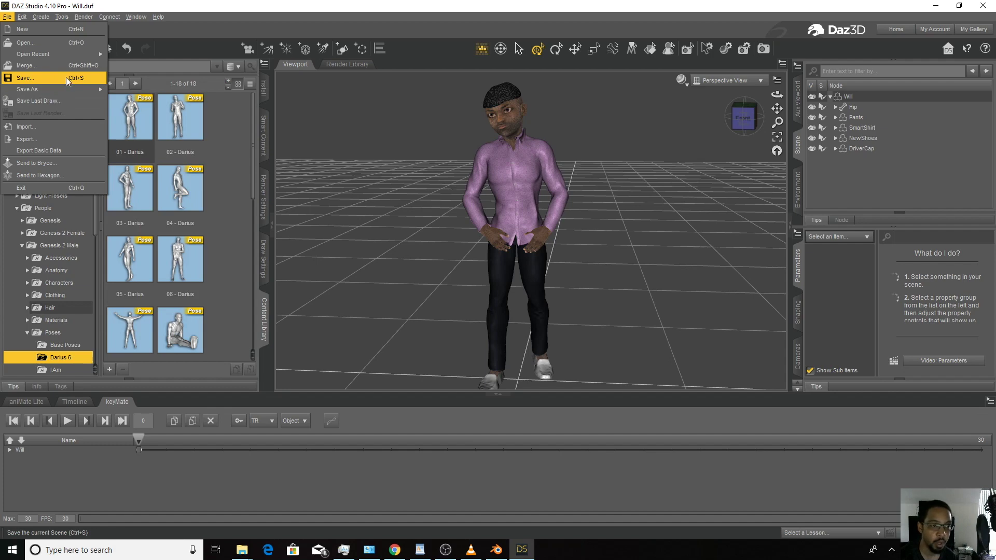
pyautogui.click(52, 152)
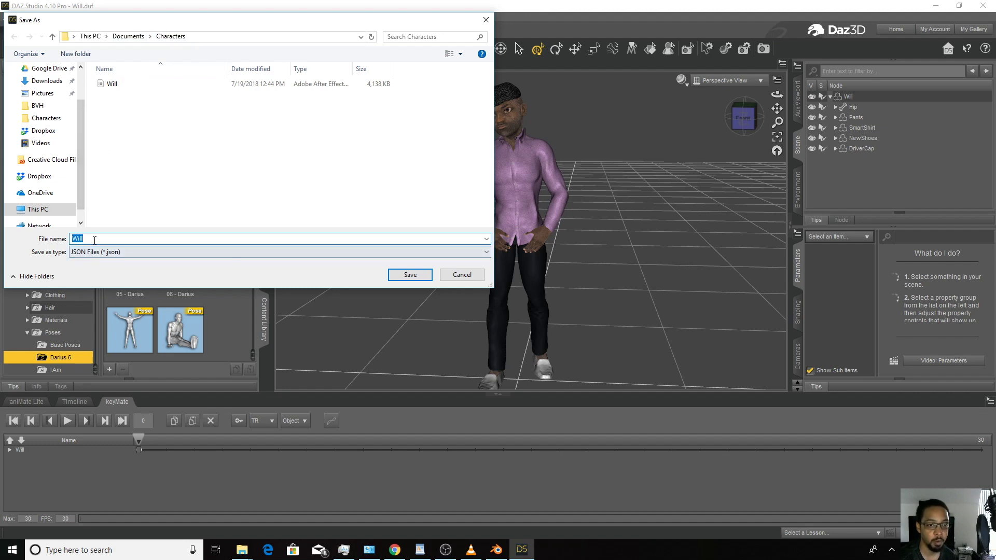
pyautogui.click(411, 274)
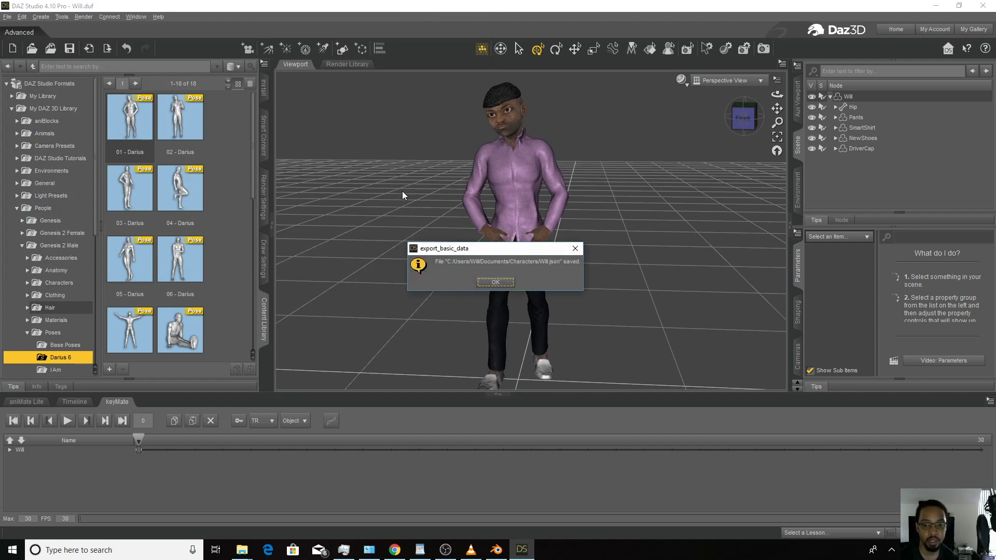
pyautogui.click(489, 283)
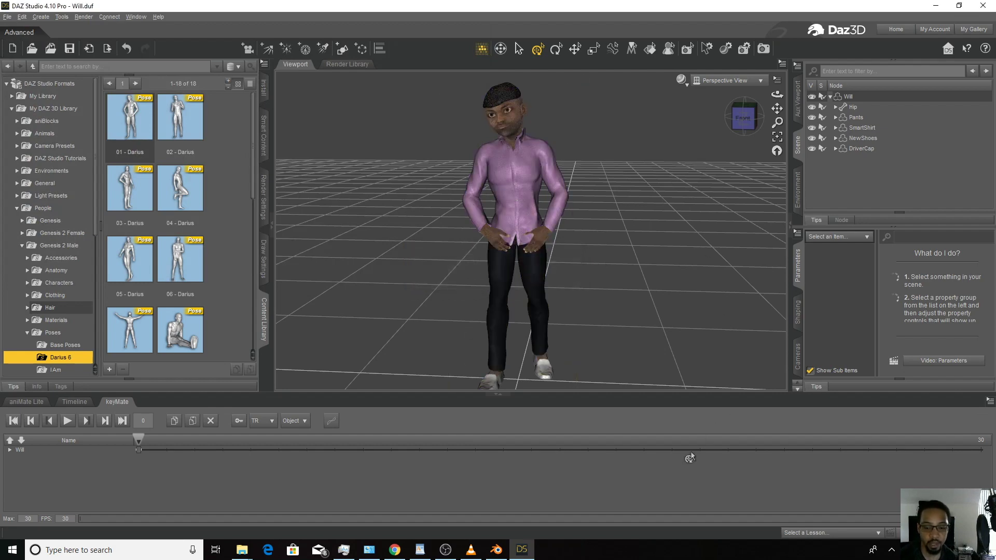
pyautogui.click(496, 549)
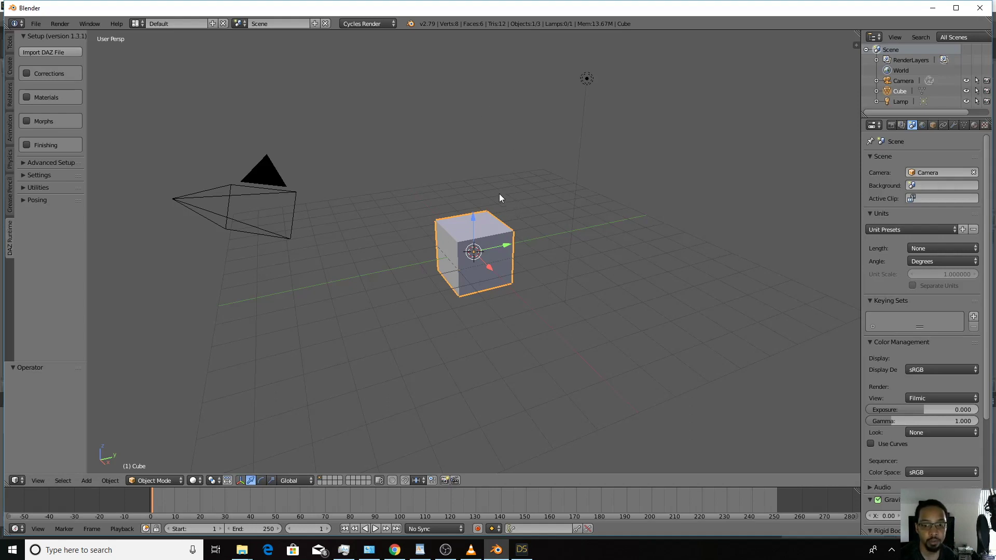
# Delete the default Cube and Lamp from the scene
pyautogui.press('x')
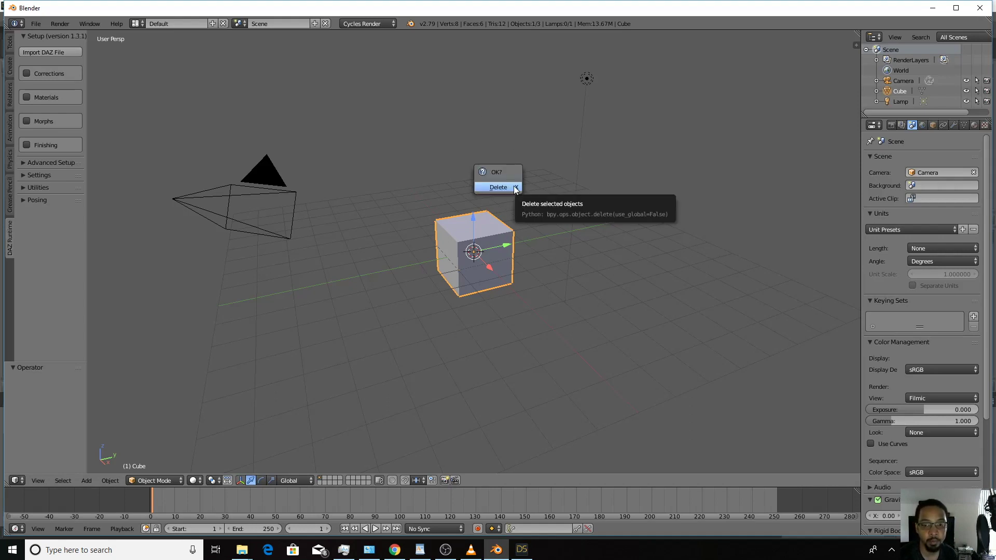
pyautogui.click(514, 186)
pyautogui.rightClick(589, 78)
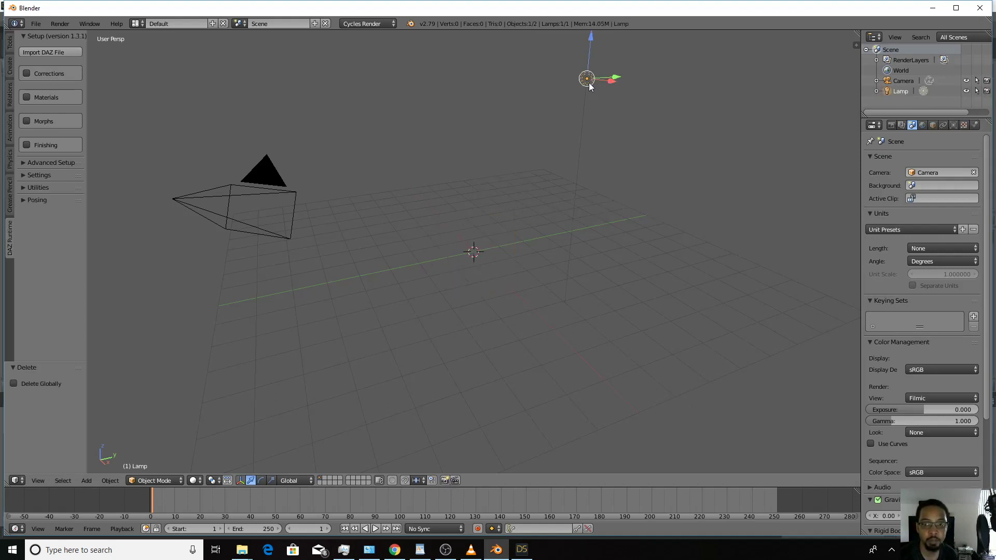
pyautogui.press('x')
pyautogui.click(575, 85)
# Add a plane scaled up 15 times as the ground floor
pyautogui.hotkey('shift', 'a')
pyautogui.moveTo(521, 179)
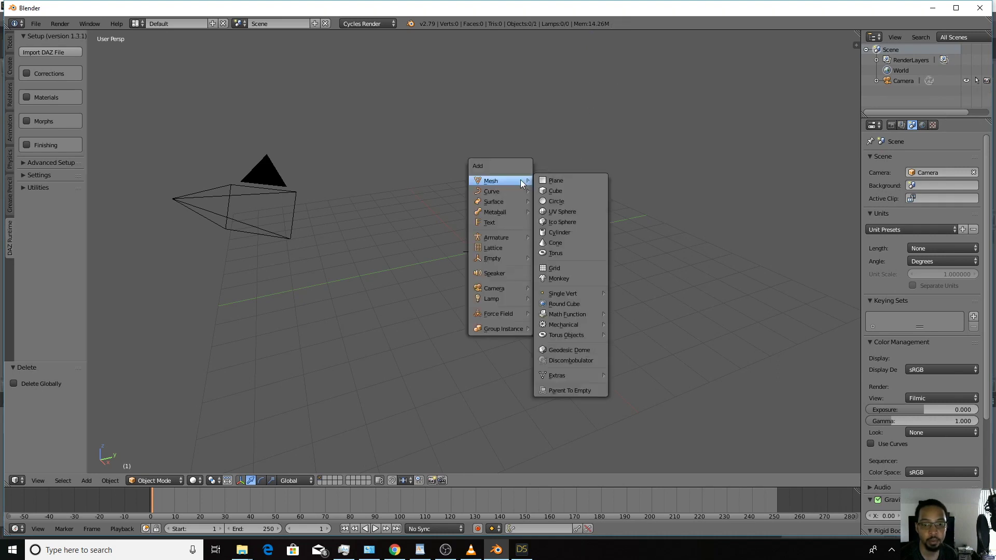
pyautogui.click(565, 180)
pyautogui.press('s')
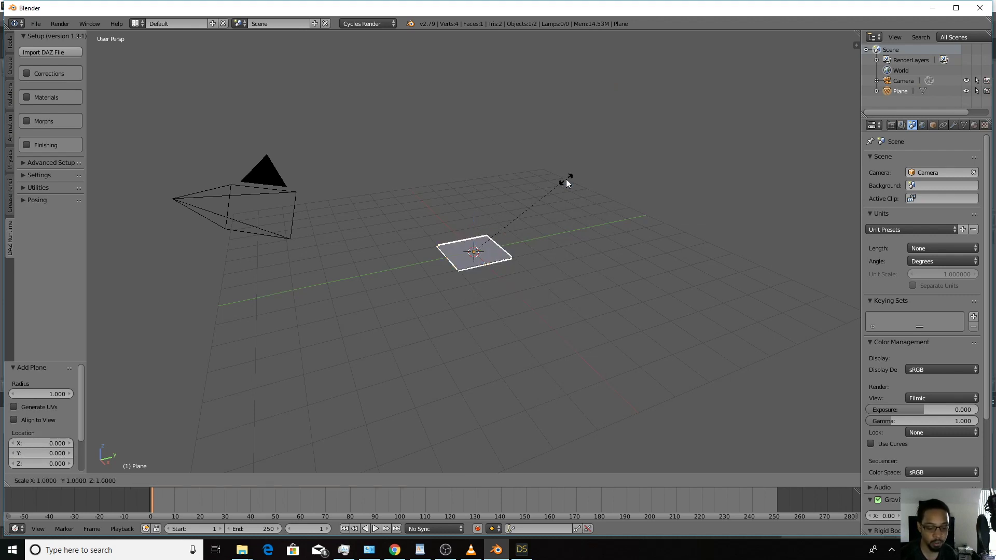
pyautogui.write('15')
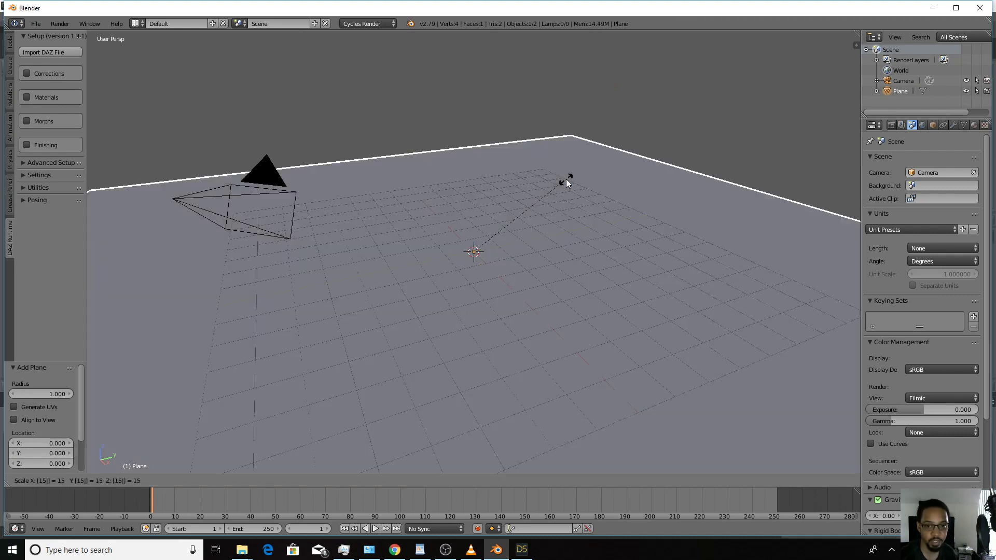
pyautogui.press('Return')
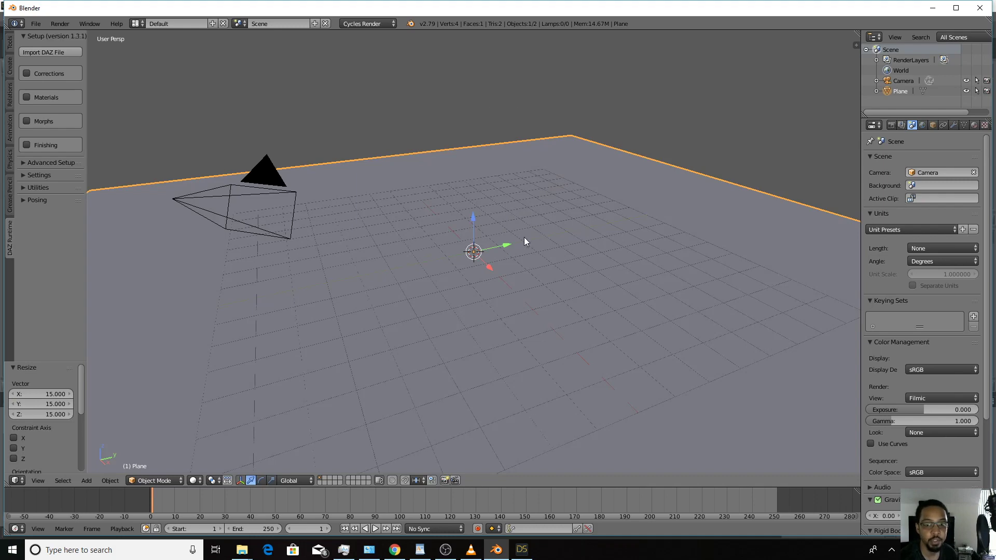
pyautogui.moveTo(525, 240); pyautogui.dragTo(534, 284, button='middle')
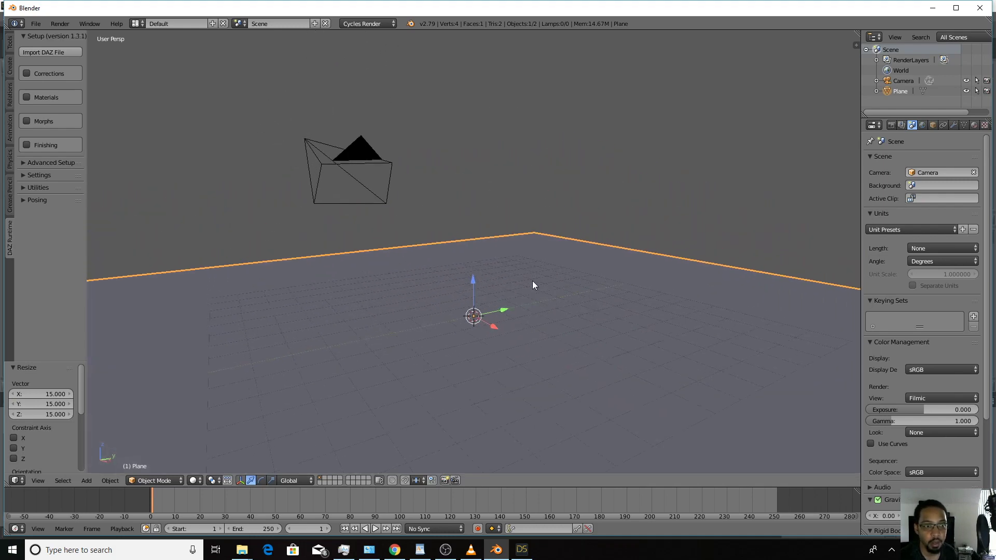
# Create a dynamic sky and set the new Dynamic_1 world as the scene's active world
pyautogui.click(9, 45)
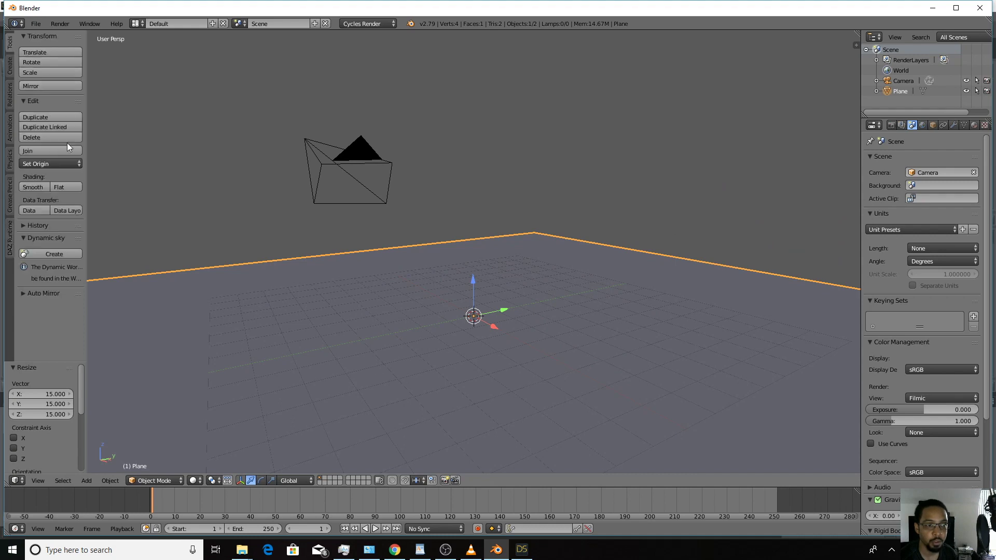
pyautogui.click(44, 253)
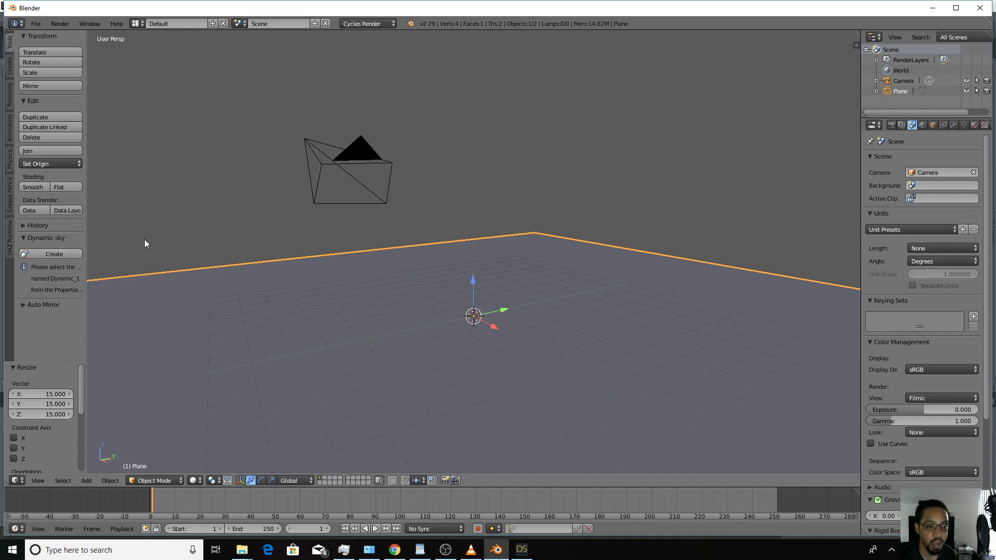
pyautogui.click(922, 125)
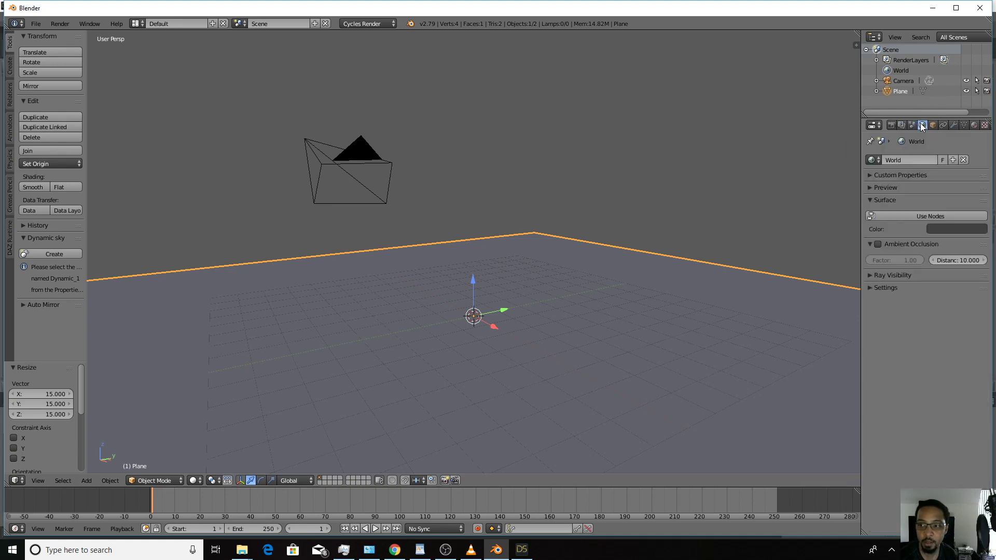
pyautogui.click(872, 161)
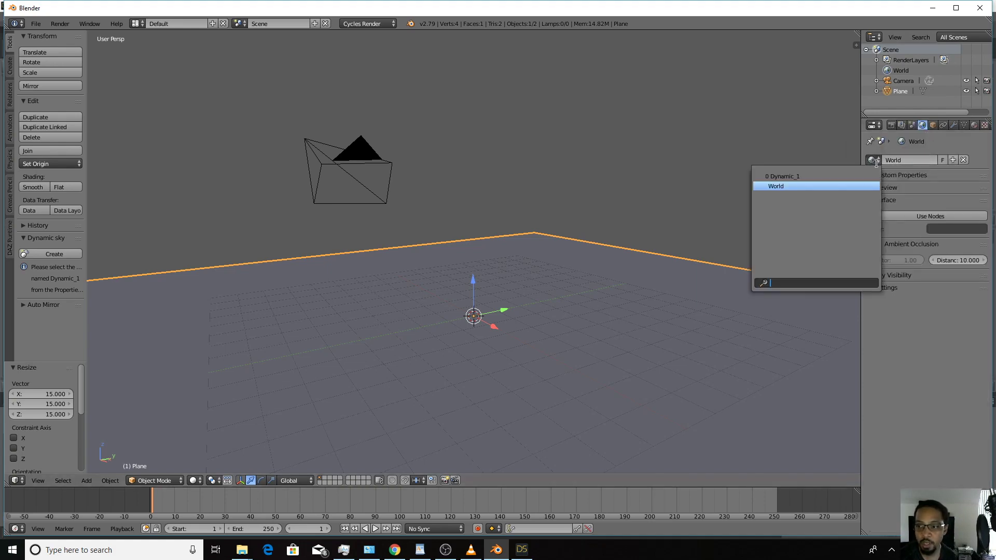
pyautogui.click(798, 176)
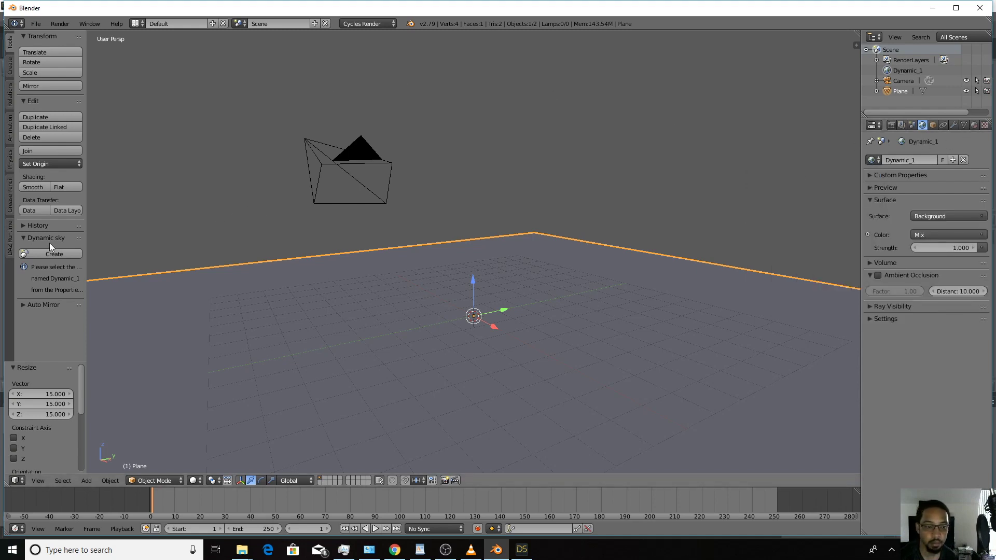
pyautogui.scroll(-5, 48, 301)
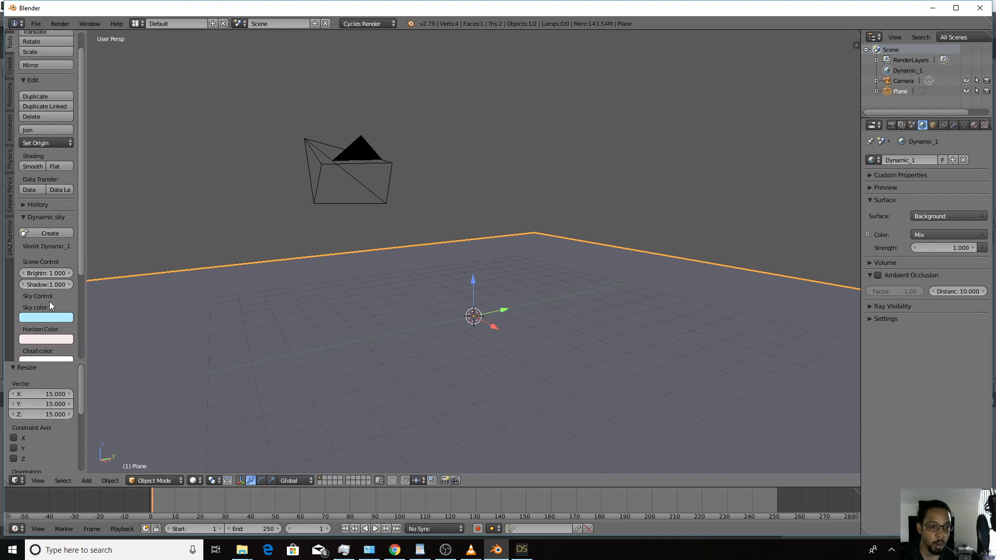
pyautogui.scroll(5, 48, 301)
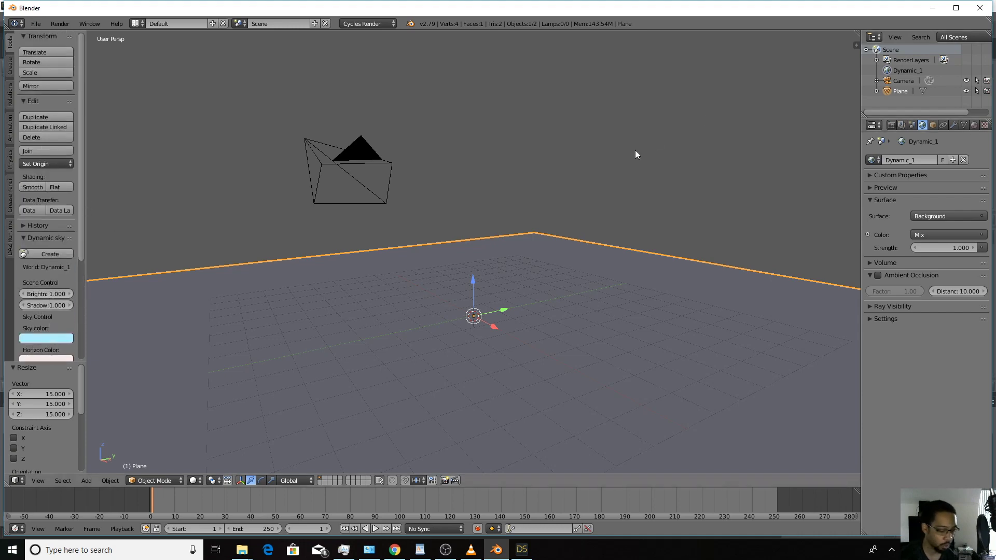
# Enable Lock Camera to View in the sidebar, then return to the DAZ Runtime tab
pyautogui.press('n')
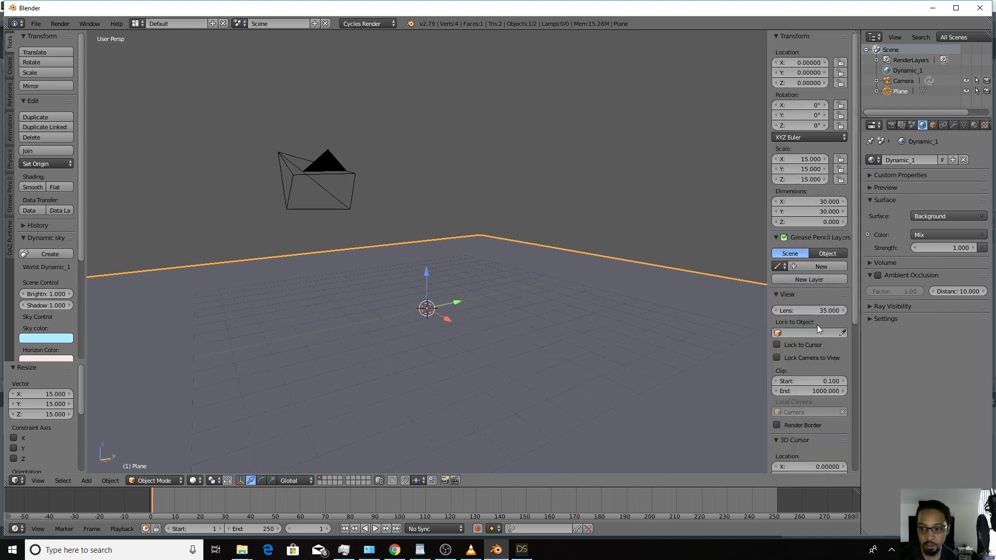
pyautogui.click(778, 358)
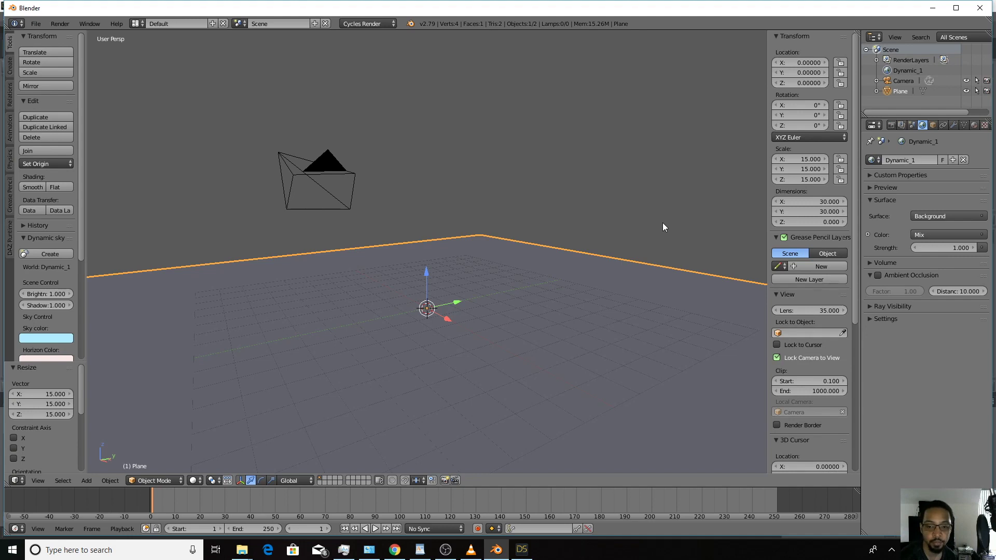
pyautogui.moveTo(663, 226); pyautogui.dragTo(663, 226, button='middle')
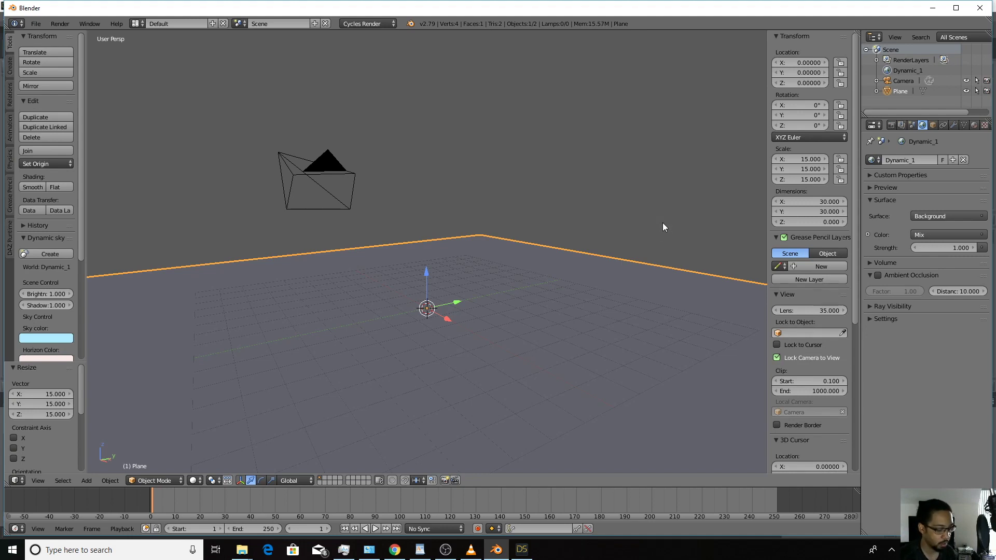
pyautogui.press('n')
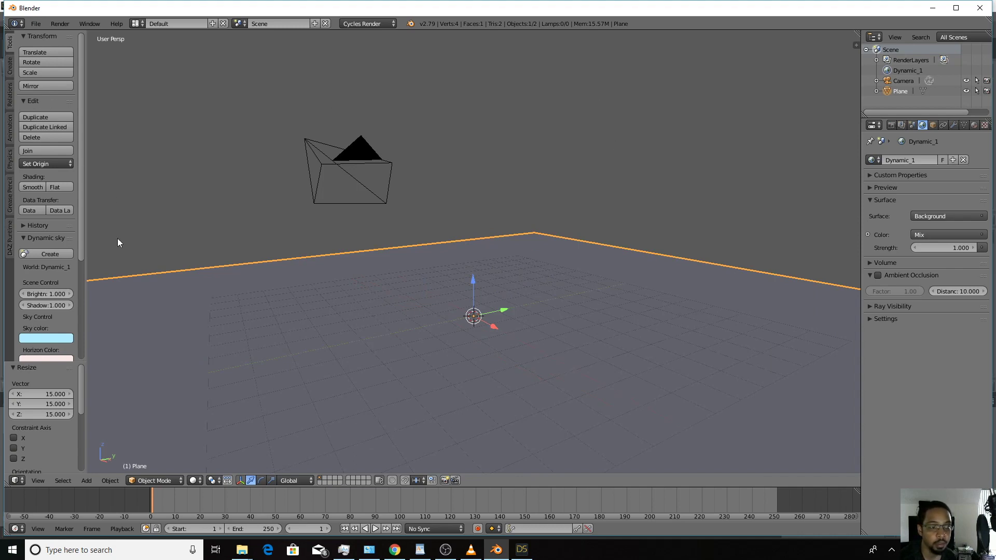
pyautogui.click(10, 241)
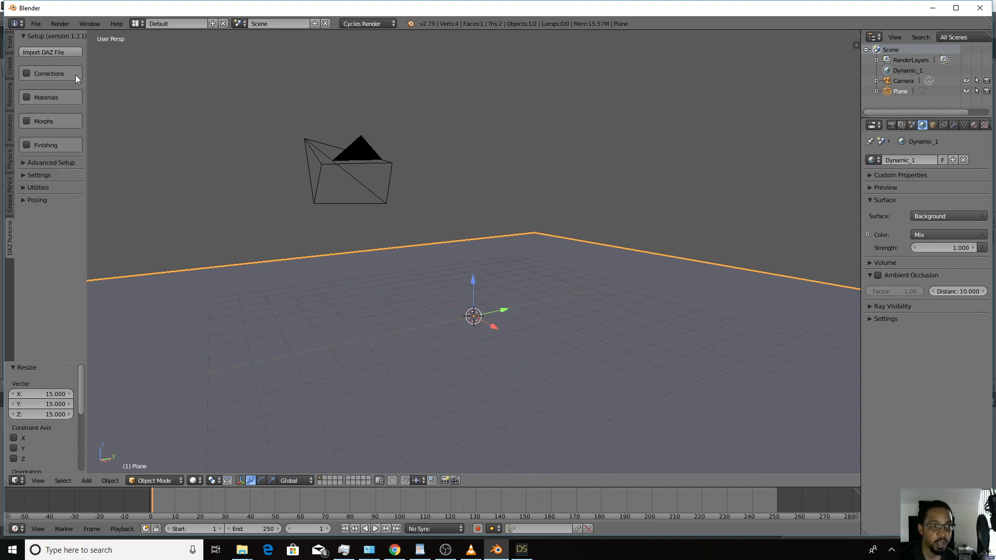
# Start Import DAZ File and pick Will.duf.png in the Documents Characters folder
pyautogui.click(48, 52)
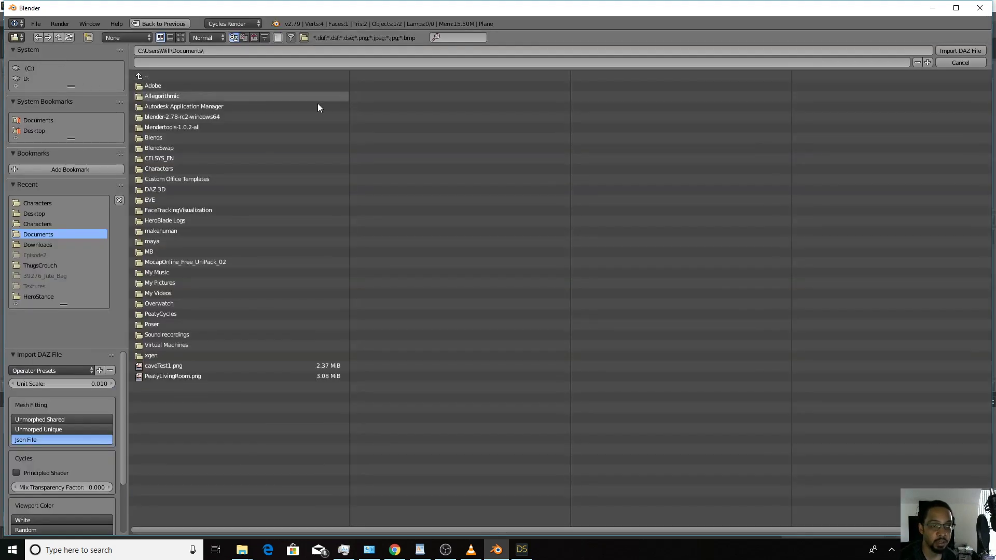
pyautogui.click(40, 224)
pyautogui.click(40, 205)
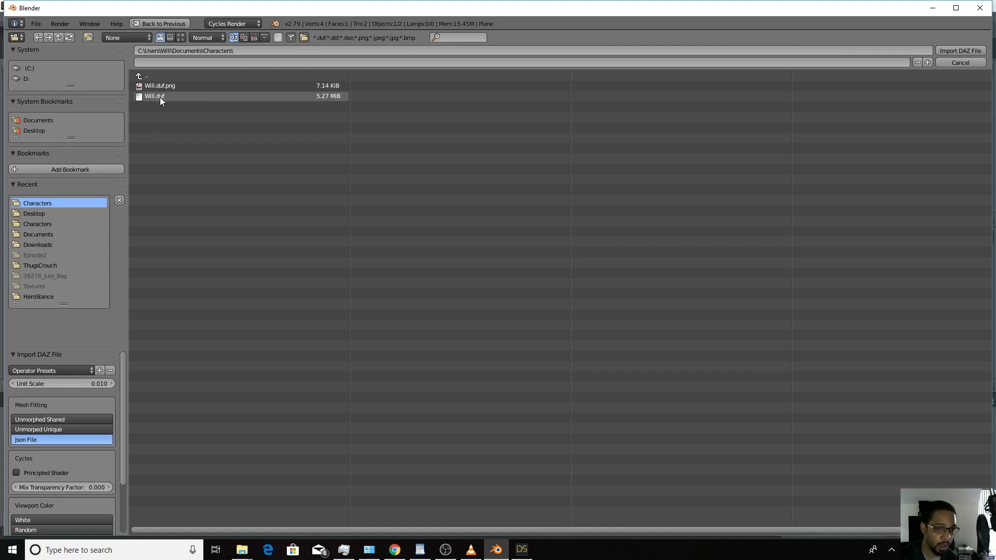
pyautogui.click(185, 88)
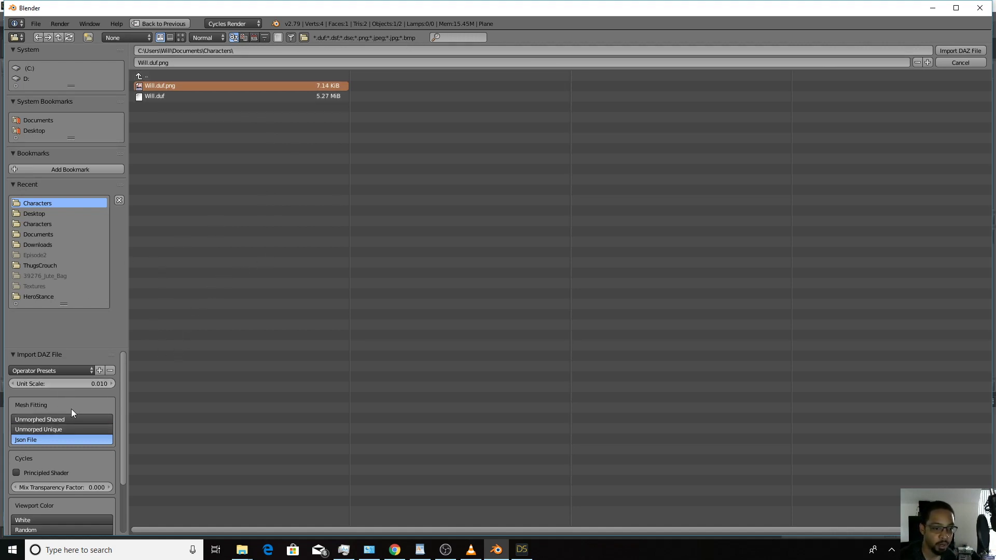
# Enable Cycles Principled Shader materials and import the Will character file
pyautogui.scroll(-2, 74, 412)
pyautogui.scroll(2, 74, 412)
pyautogui.scroll(-1, 64, 396)
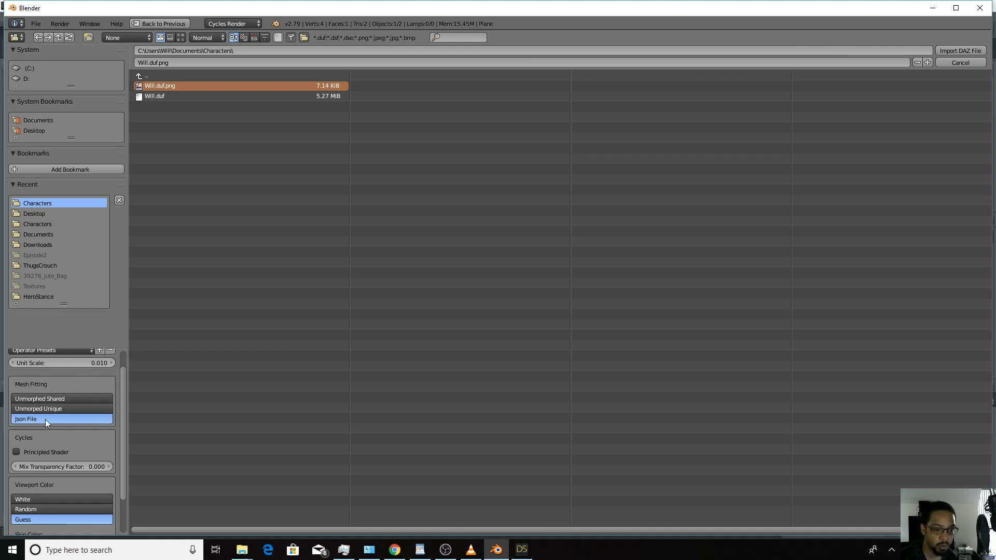
pyautogui.scroll(-2, 70, 409)
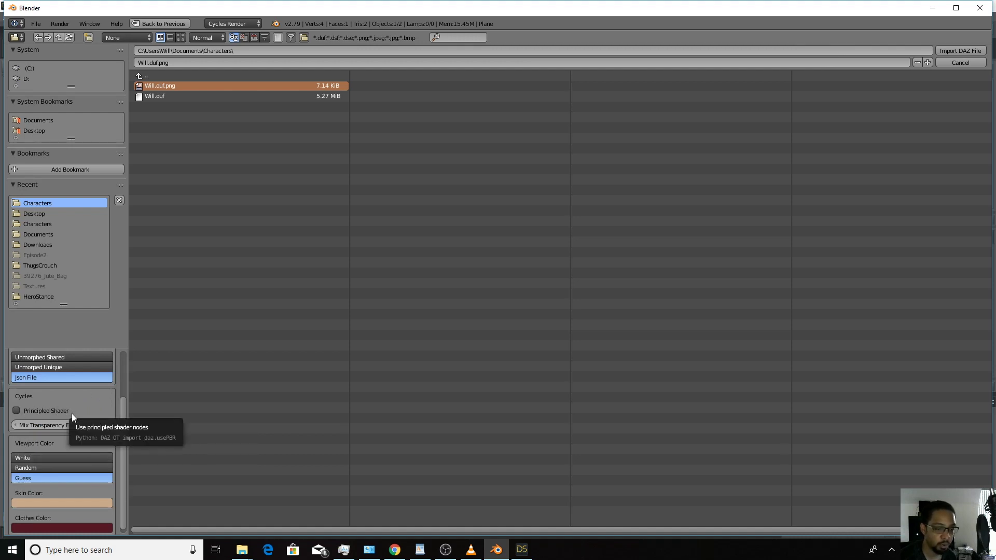
pyautogui.click(18, 410)
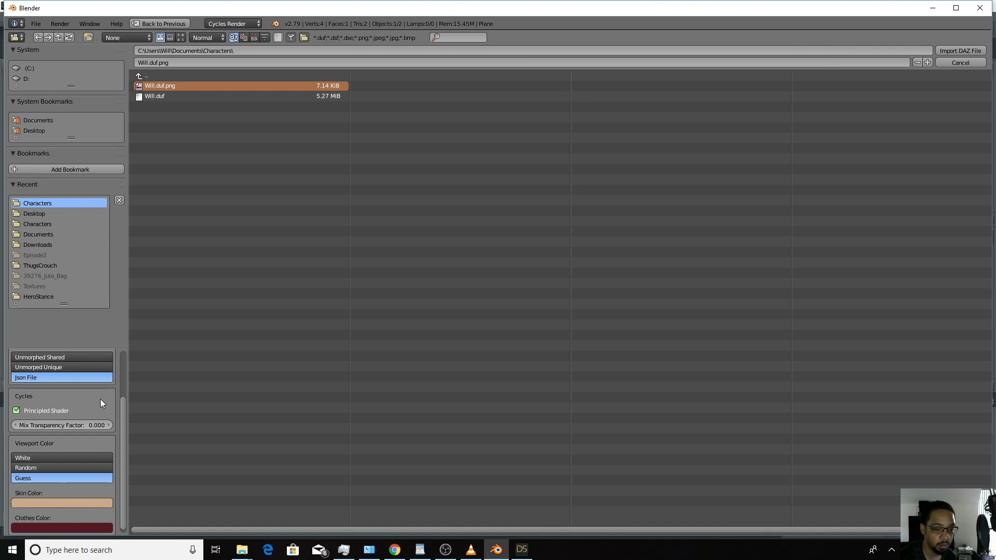
pyautogui.scroll(-1, 100, 400)
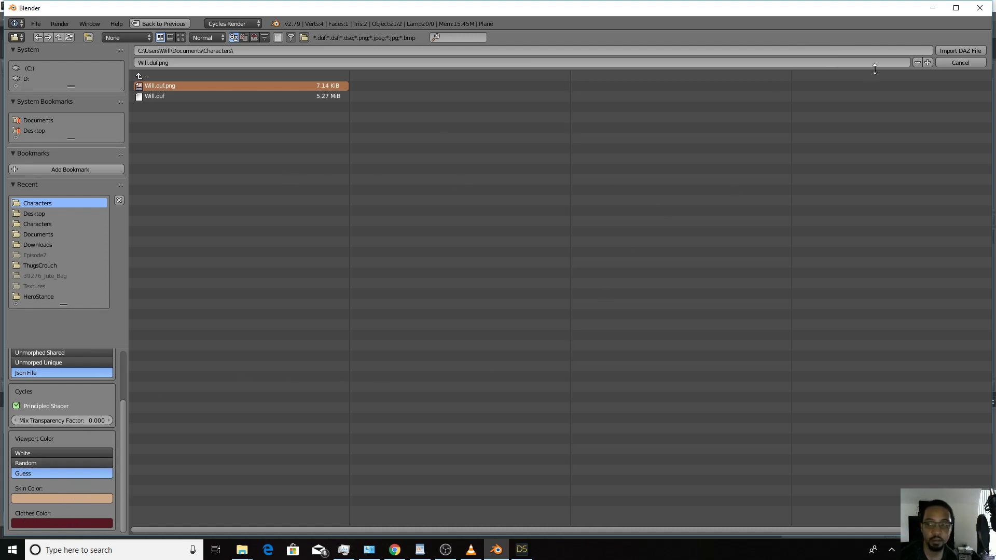
pyautogui.click(966, 51)
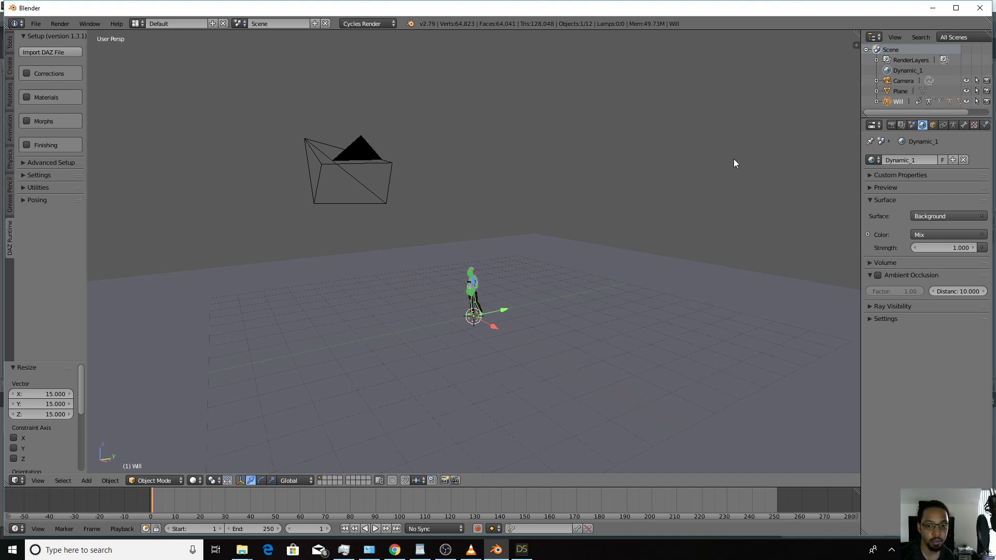
# Zoom, pan and orbit around Will, then switch to the camera view framing him full-length
pyautogui.scroll(5, 477, 301)
pyautogui.scroll(2, 462, 310)
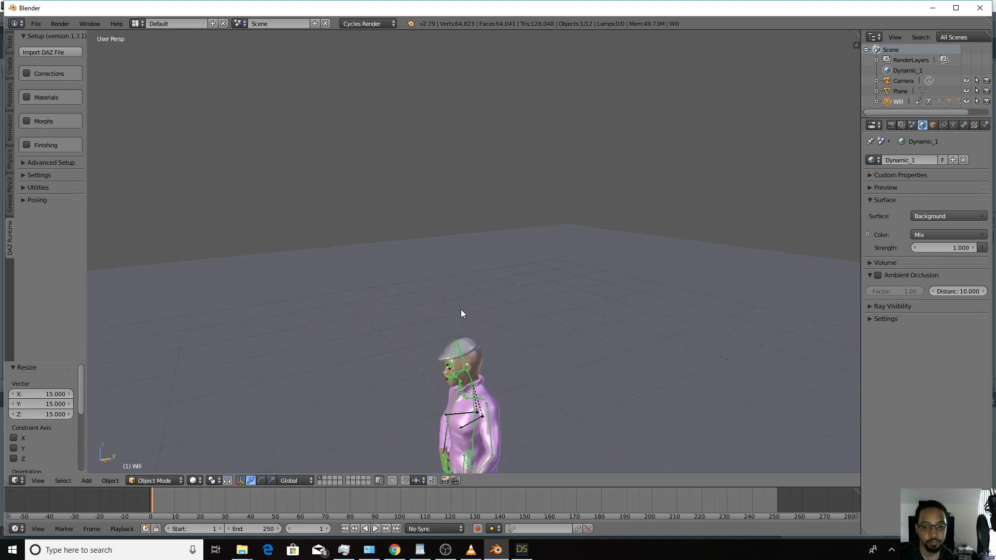
pyautogui.scroll(-1, 460, 310)
pyautogui.moveTo(461, 310); pyautogui.dragTo(540, 289, button='middle')
pyautogui.keyDown('shift'); pyautogui.moveTo(584, 393); pyautogui.dragTo(516, 290, button='middle'); pyautogui.keyUp('shift')
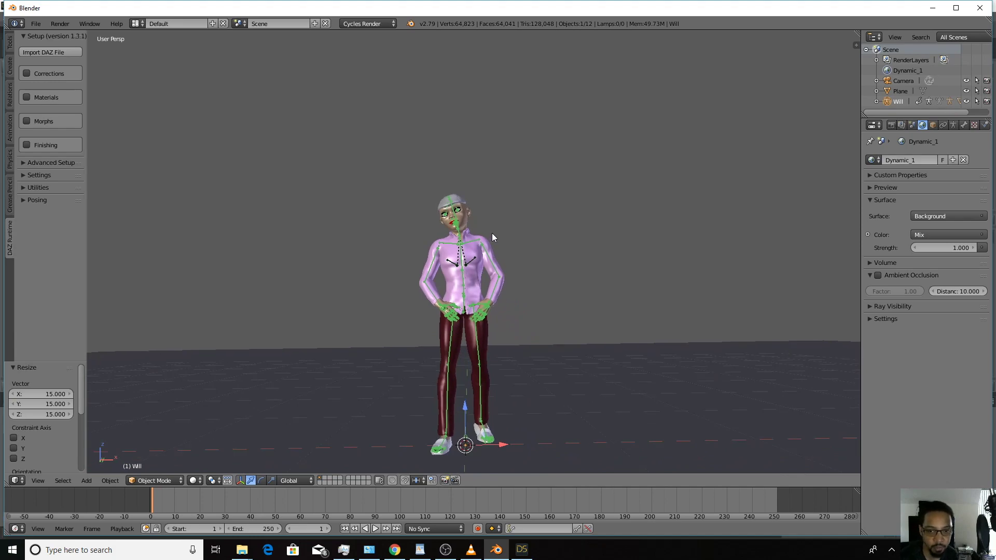
pyautogui.scroll(3, 491, 232)
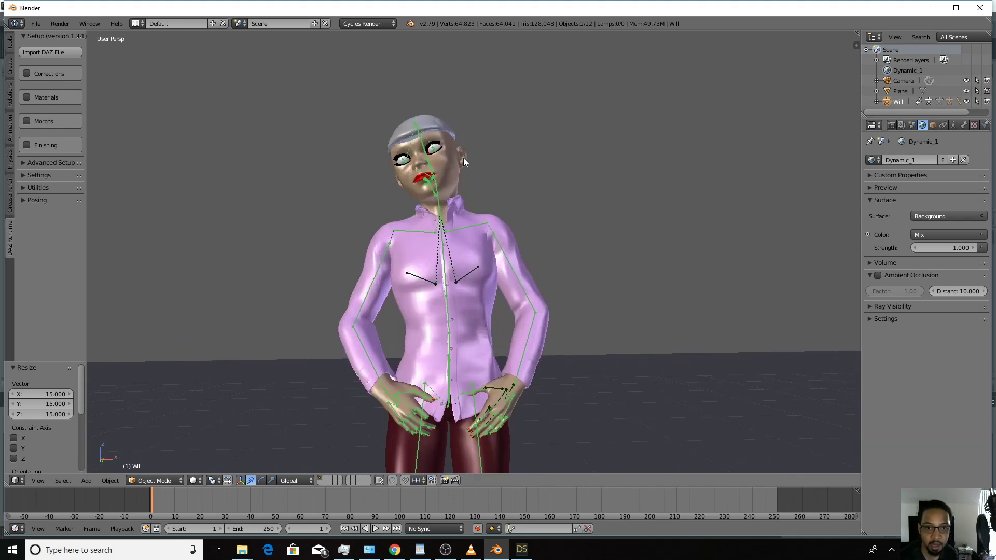
pyautogui.moveTo(506, 159); pyautogui.dragTo(525, 129, button='middle')
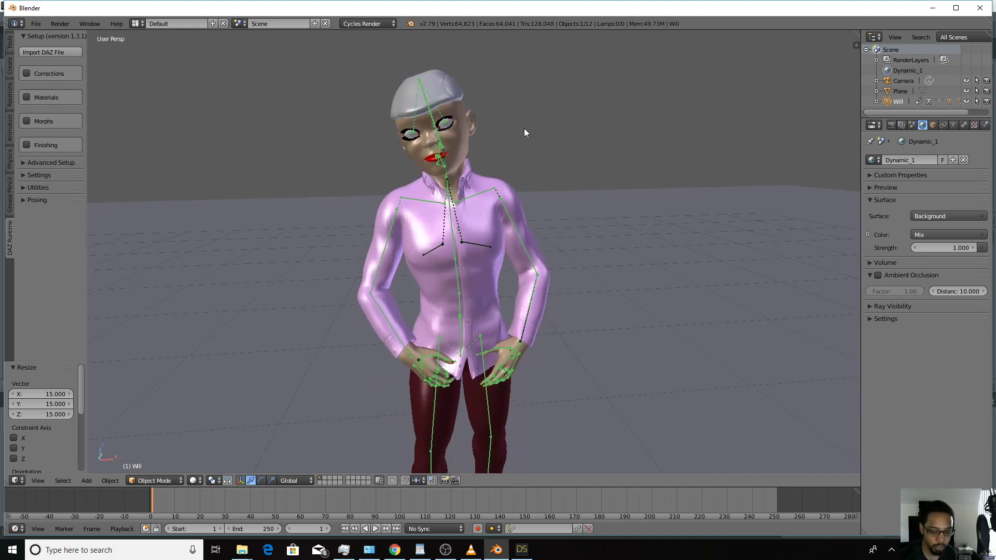
pyautogui.press('KP_0')
# Move the camera closer to Will so his upper body sits lower in the frame
pyautogui.hotkey('shift', 'f')
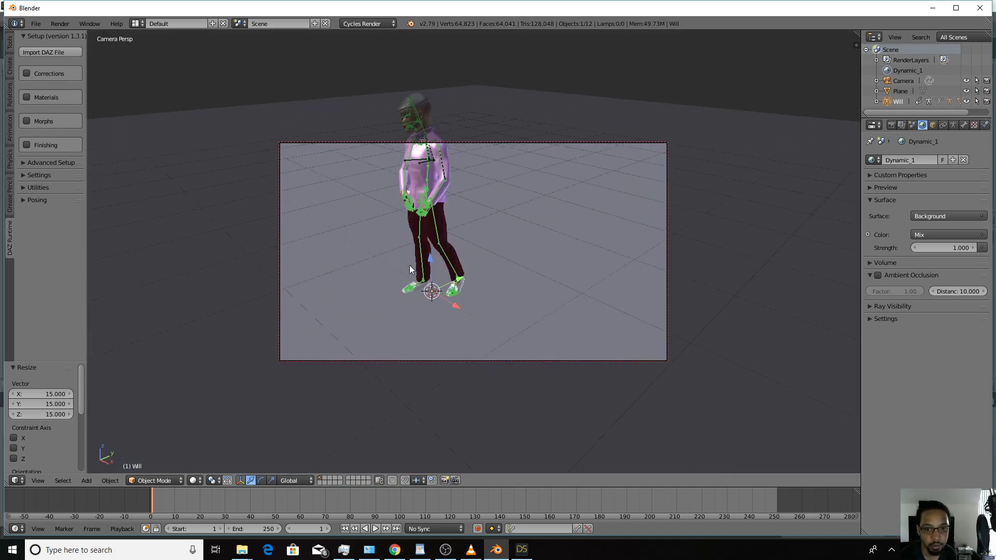
pyautogui.click(481, 241)
pyautogui.keyDown('shift'); pyautogui.moveTo(484, 235); pyautogui.dragTo(507, 293, button='middle'); pyautogui.keyUp('shift')
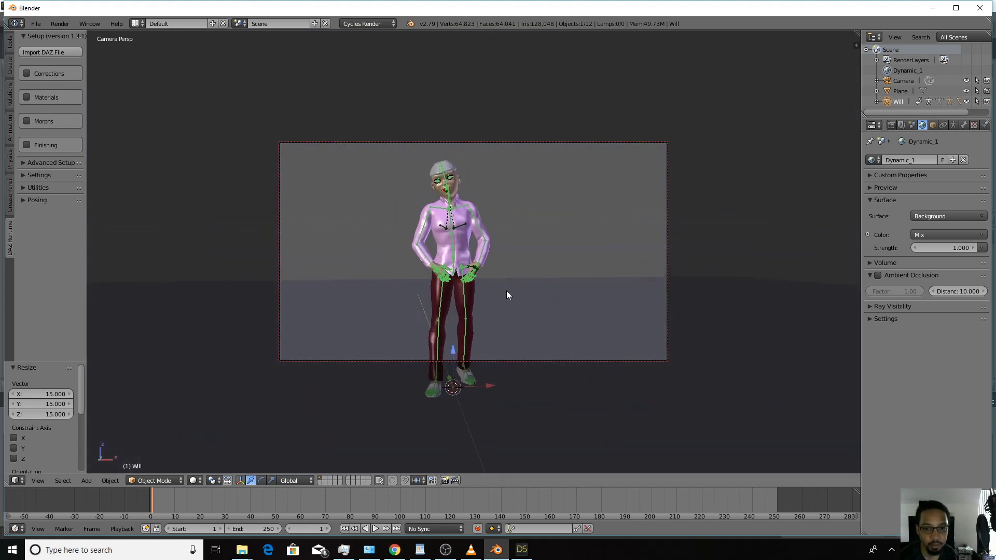
pyautogui.scroll(4, 507, 293)
pyautogui.keyDown('shift'); pyautogui.moveTo(515, 330); pyautogui.dragTo(515, 367, button='middle'); pyautogui.keyUp('shift')
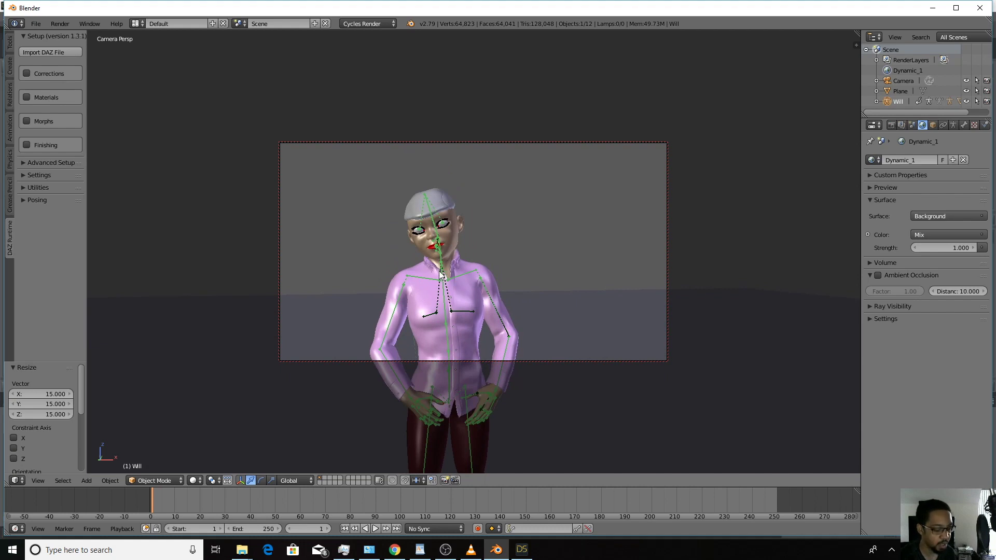
# Draw a render border over the camera frame and preview it in Cycles rendered shading
pyautogui.hotkey('shift', 'b')
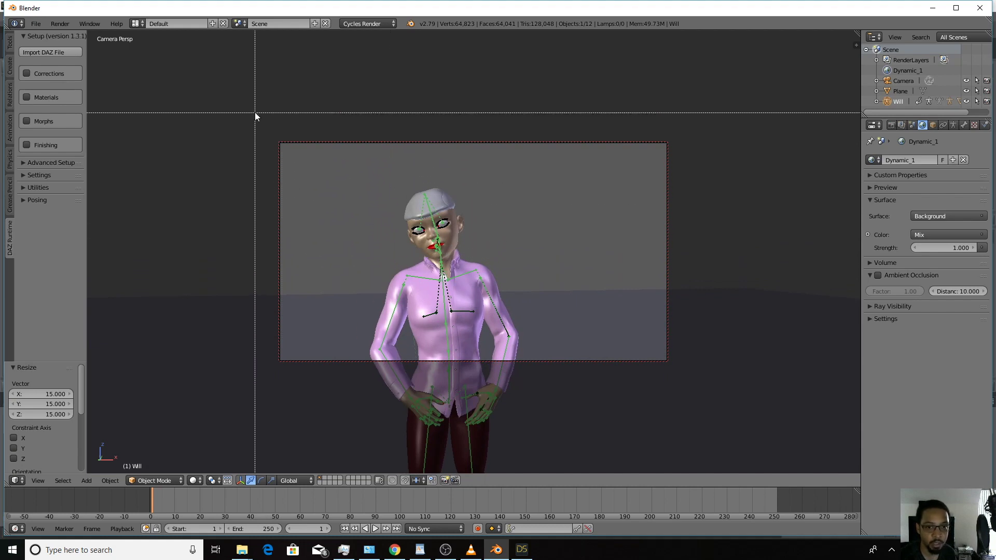
pyautogui.moveTo(262, 116); pyautogui.dragTo(696, 385)
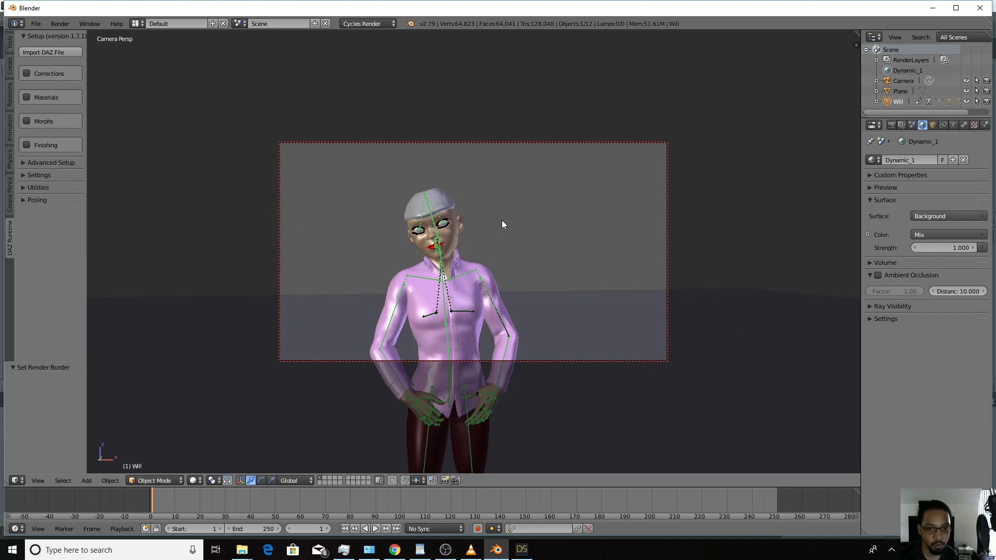
pyautogui.hotkey('shift', 'z')
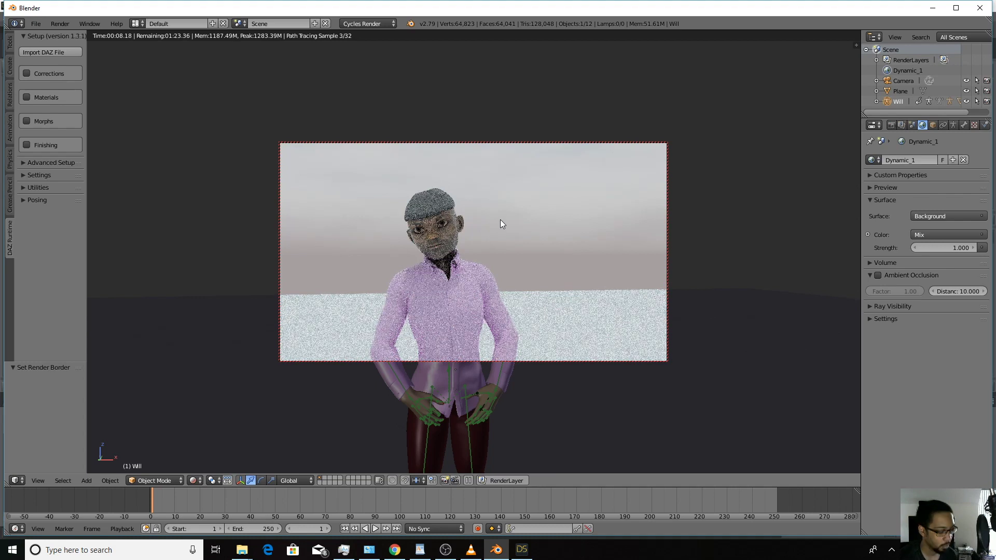
# Set the Cycles render device to GPU Compute and preview the render again
pyautogui.hotkey('shift', 'z')
pyautogui.click(895, 125)
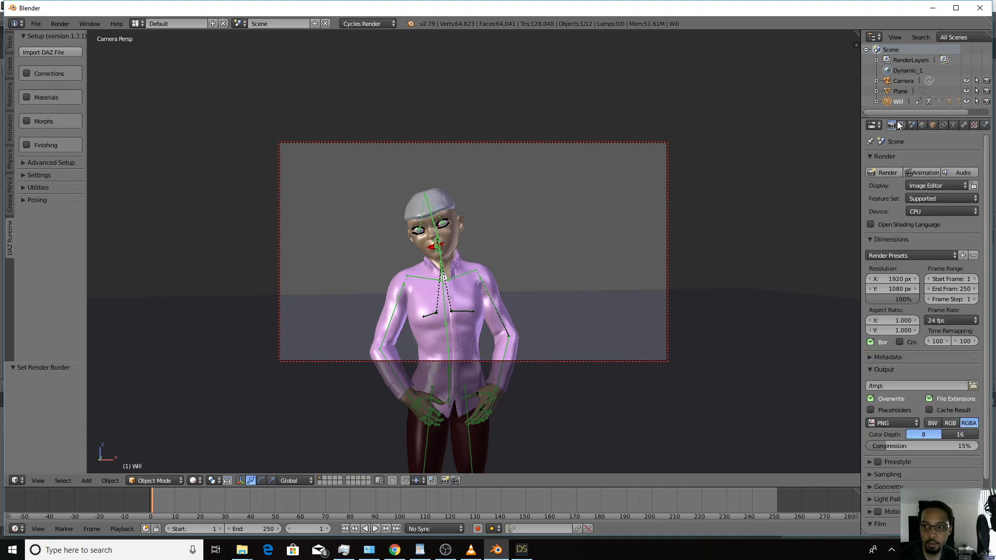
pyautogui.click(928, 212)
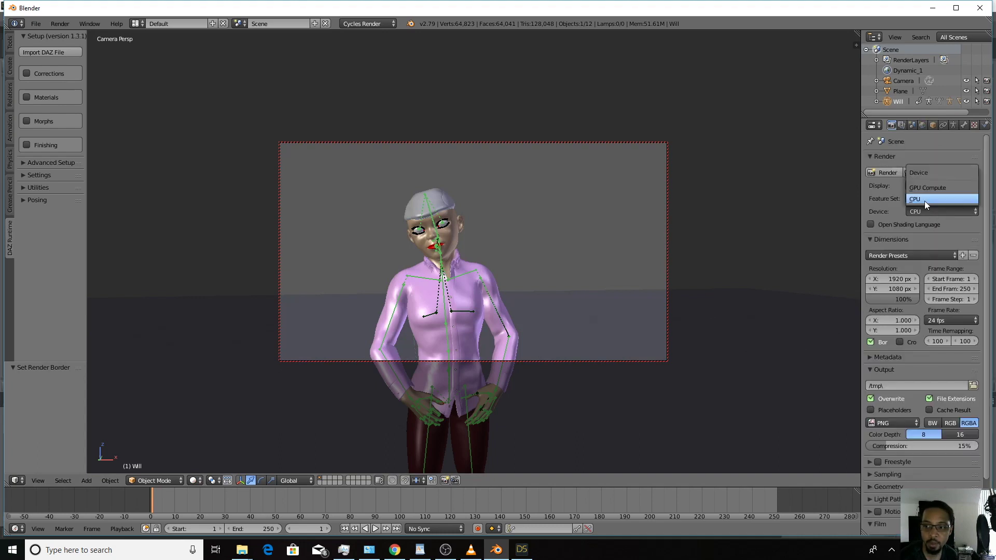
pyautogui.click(925, 189)
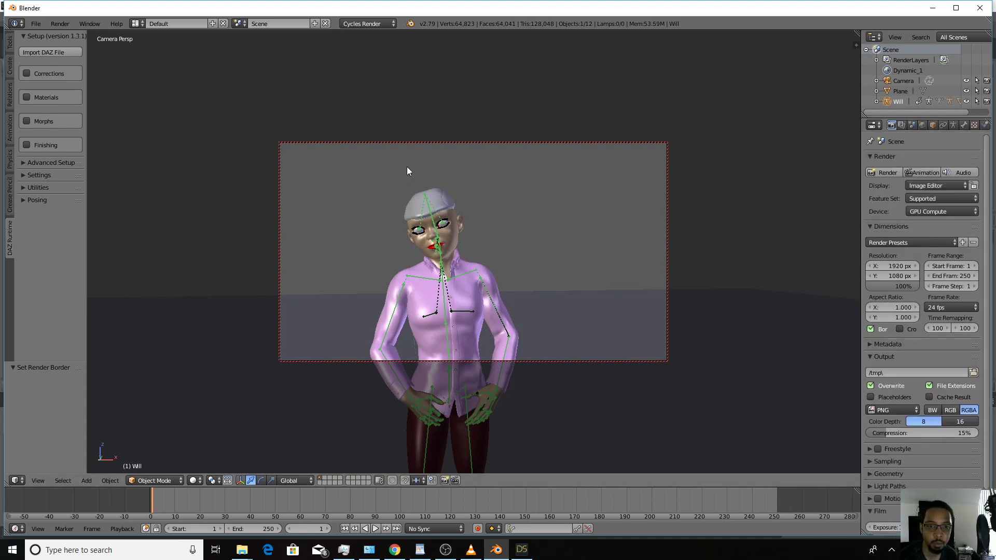
pyautogui.hotkey('shift', 'z')
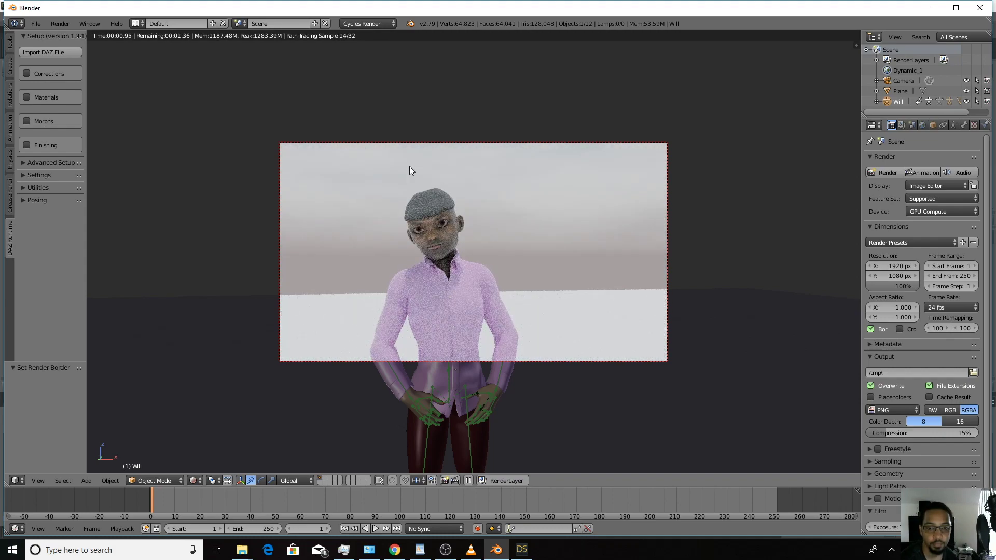
# Nudge the camera to frame Will's head and chest, then return to solid perspective view
pyautogui.press('g')
pyautogui.click(528, 290)
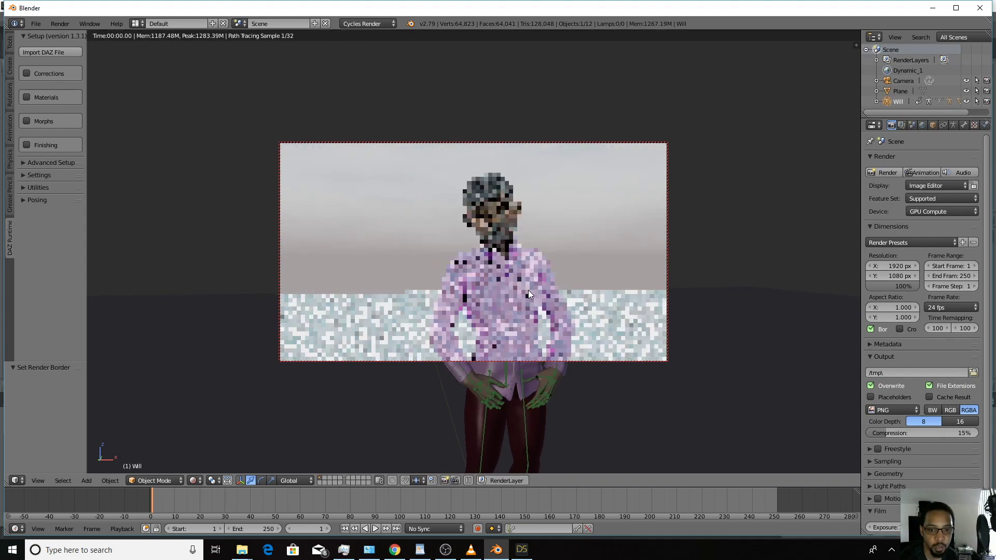
pyautogui.scroll(3, 528, 280)
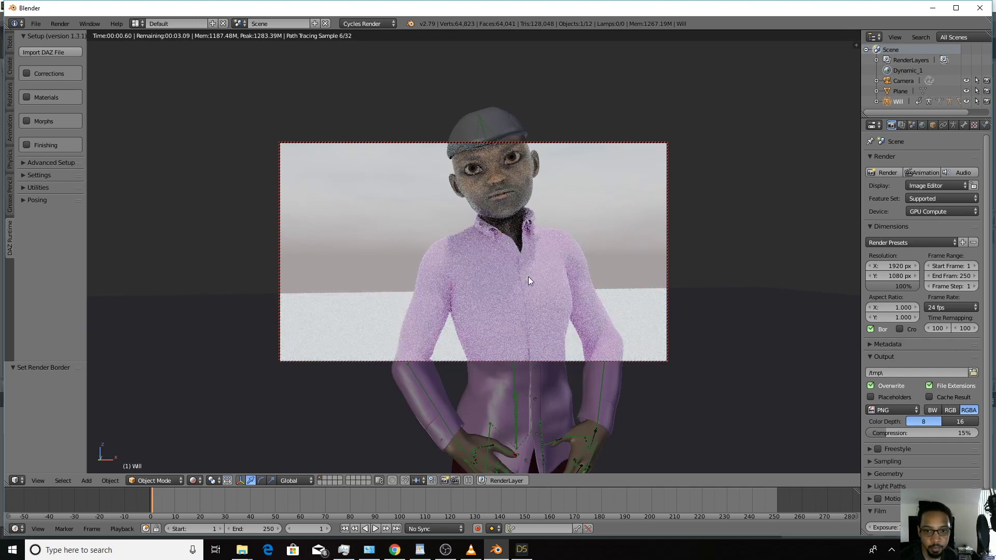
pyautogui.press('g')
pyautogui.click(519, 309)
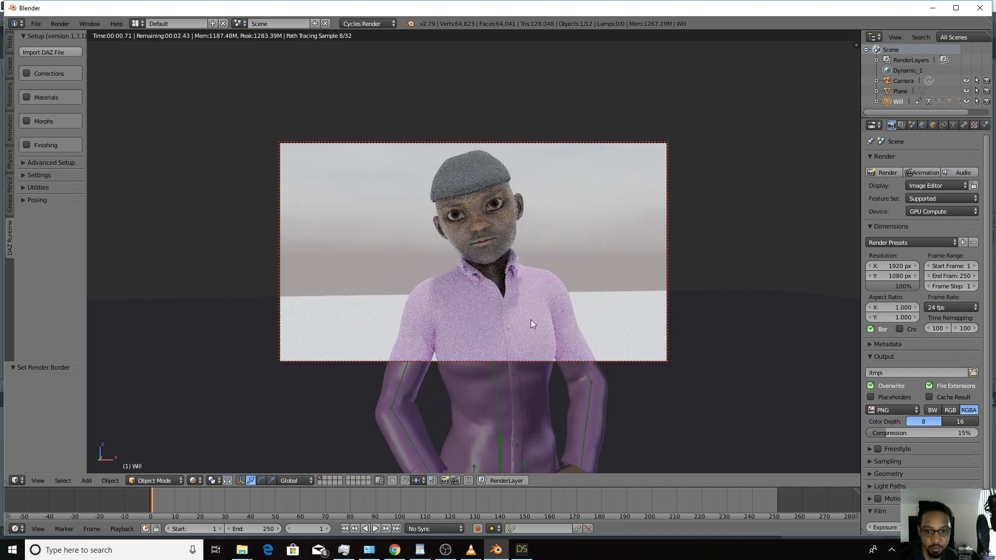
pyautogui.press('g')
pyautogui.click(491, 317)
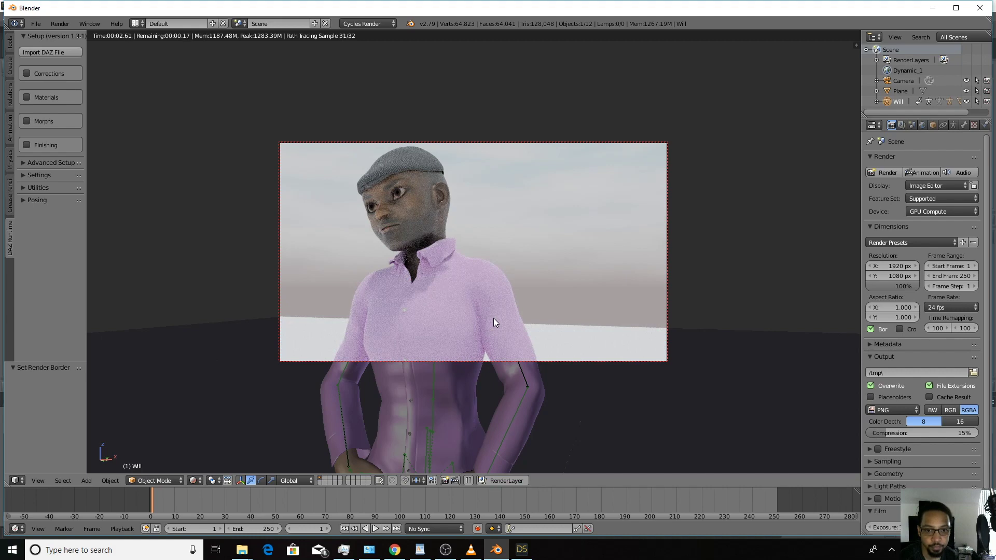
pyautogui.hotkey('shift', 'z')
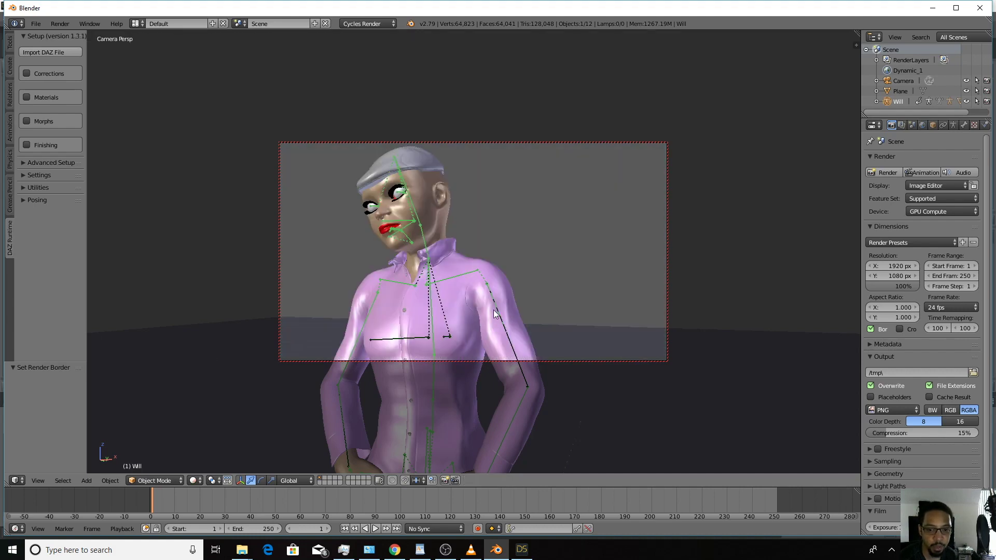
pyautogui.press('KP_0')
# Enlarge the lower editor area and turn it into a Node Editor
pyautogui.scroll(-5, 496, 313)
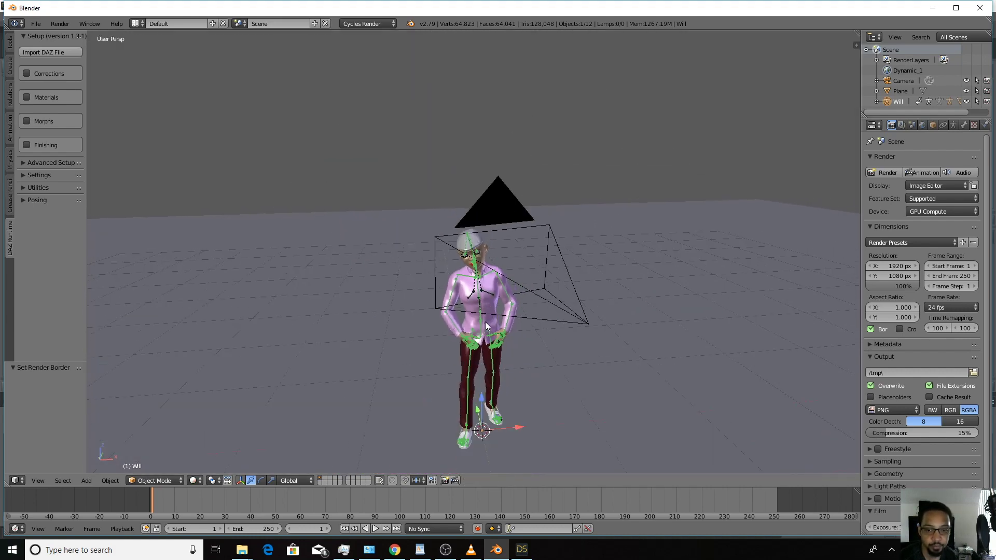
pyautogui.moveTo(478, 308); pyautogui.dragTo(475, 296, button='middle')
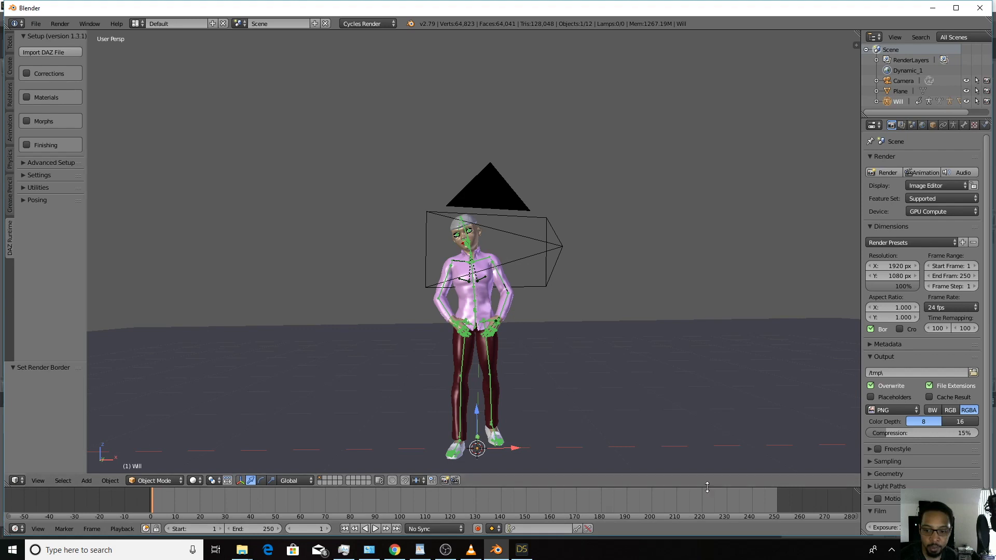
pyautogui.moveTo(707, 486); pyautogui.dragTo(467, 197)
pyautogui.click(15, 528)
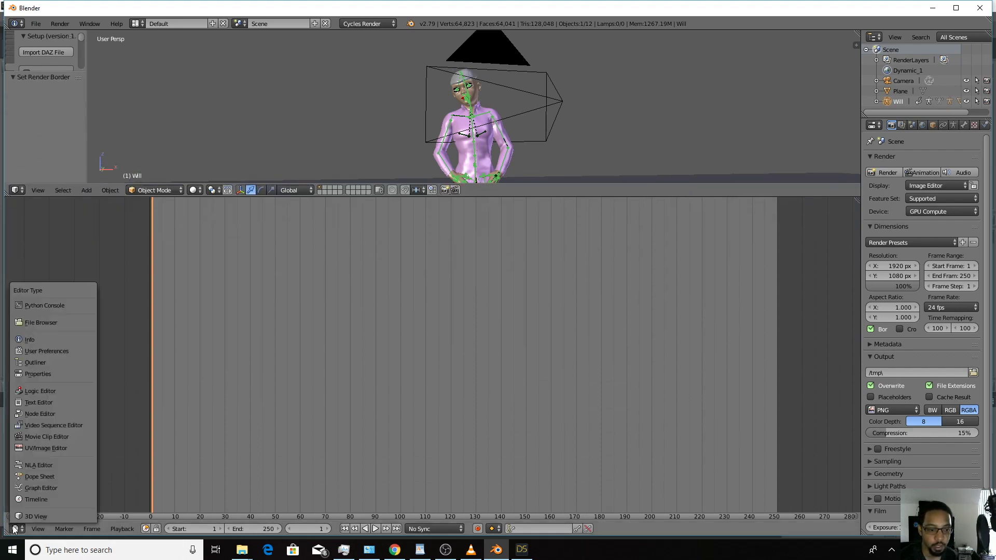
pyautogui.click(56, 410)
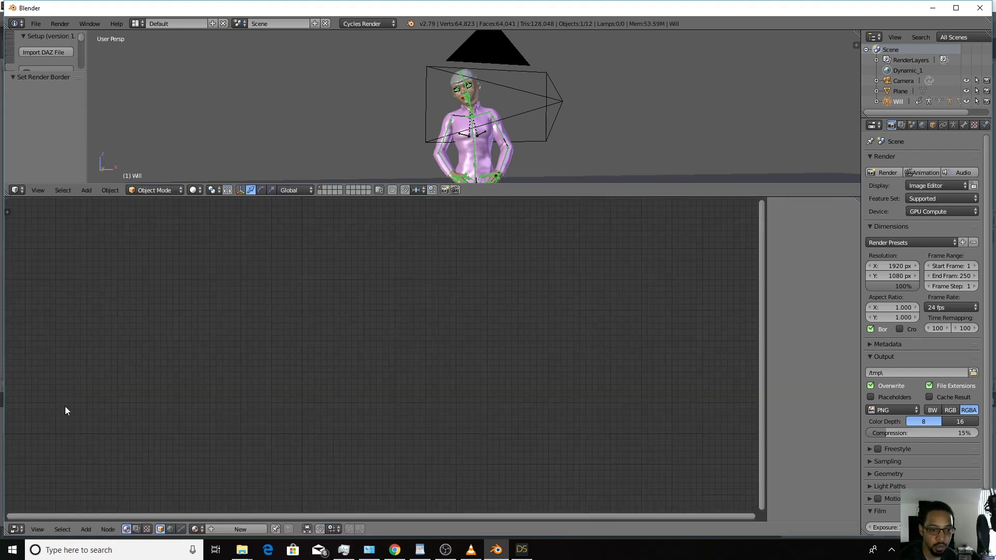
# Inspect the material nodes of Will's body, the shirt and the cap's Band-1 material
pyautogui.rightClick(476, 96)
pyautogui.moveTo(592, 345)
pyautogui.mouseDown(button='middle')
pyautogui.moveTo(415, 340)
pyautogui.moveTo(498, 327)
pyautogui.moveTo(547, 301)
pyautogui.moveTo(607, 353)
pyautogui.mouseUp(button='middle')
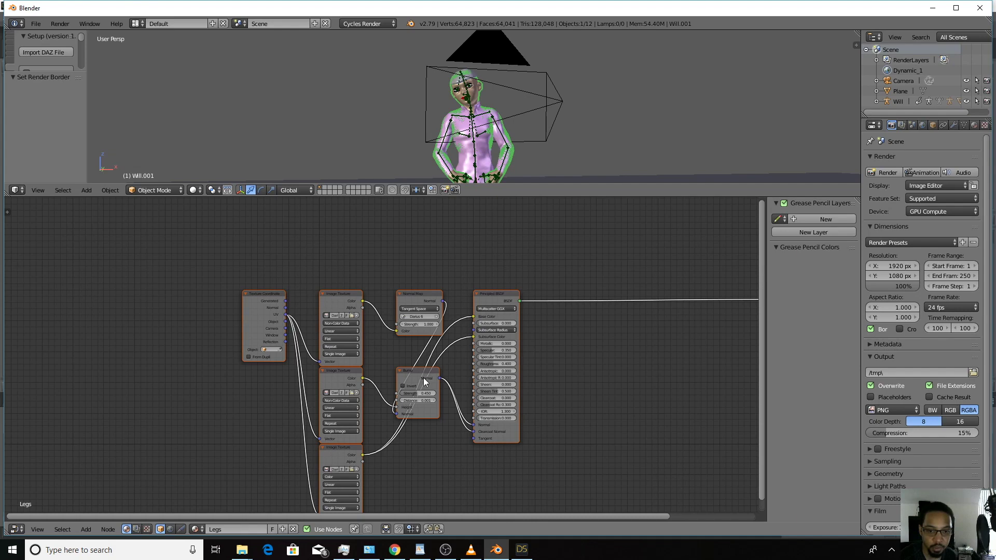
pyautogui.rightClick(507, 136)
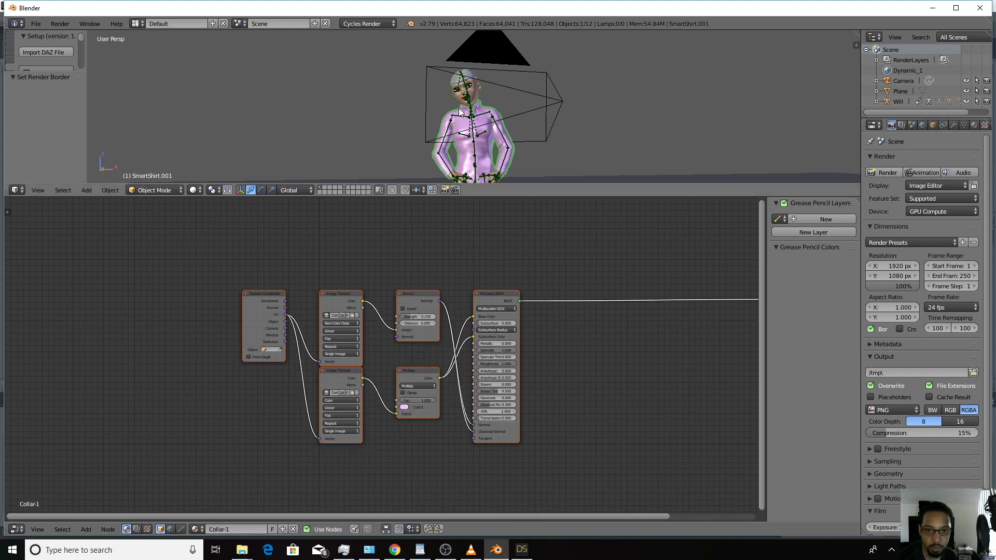
pyautogui.rightClick(470, 75)
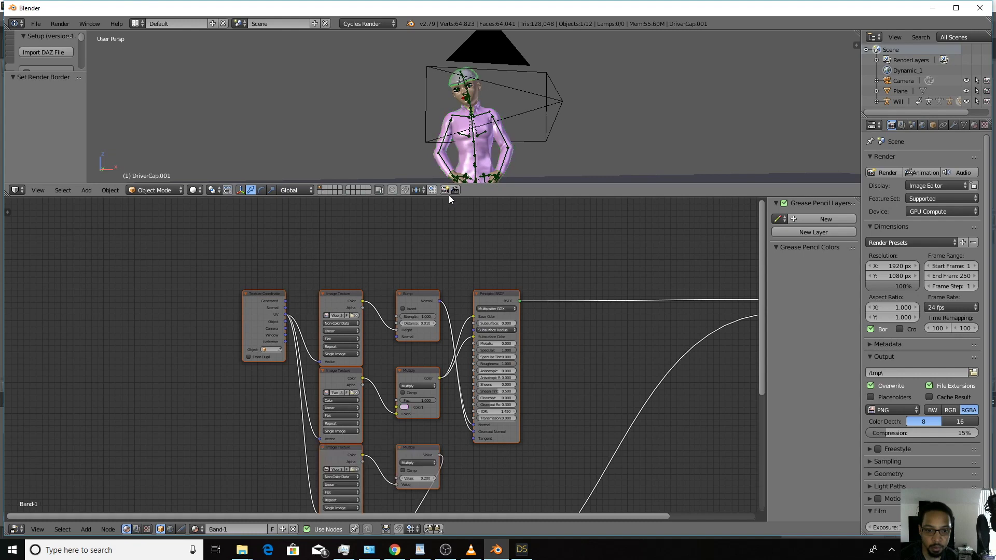
pyautogui.rightClick(477, 100)
# Browse the body's Shoulders, Neck, Hips and Hands material slots, then enlarge the 3D view
pyautogui.click(973, 125)
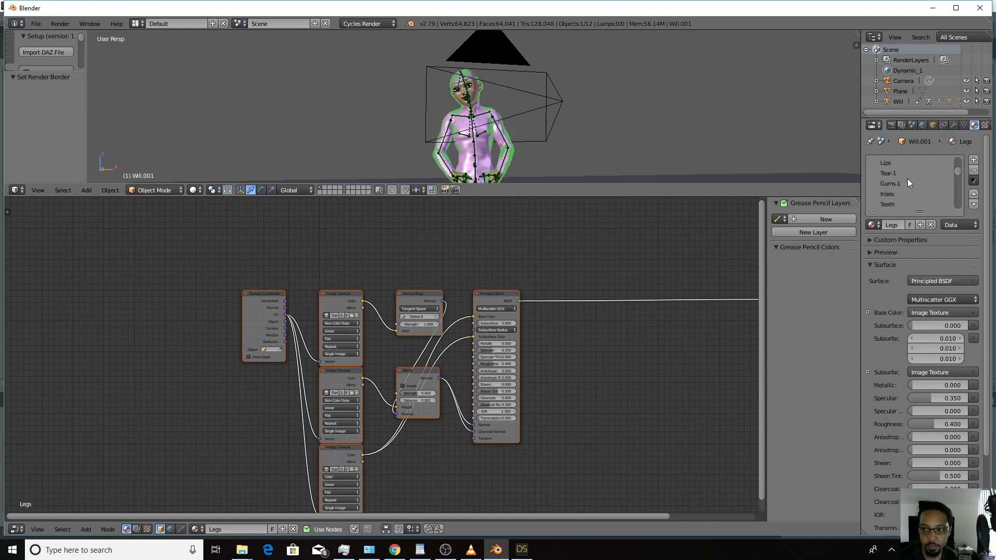
pyautogui.scroll(-5, 907, 179)
pyautogui.scroll(-5, 907, 178)
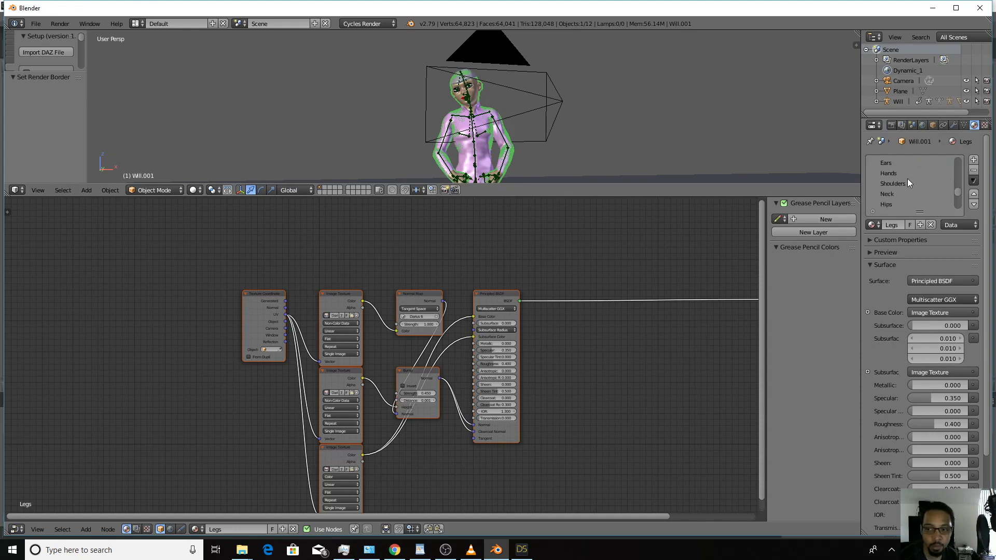
pyautogui.click(892, 172)
pyautogui.click(892, 184)
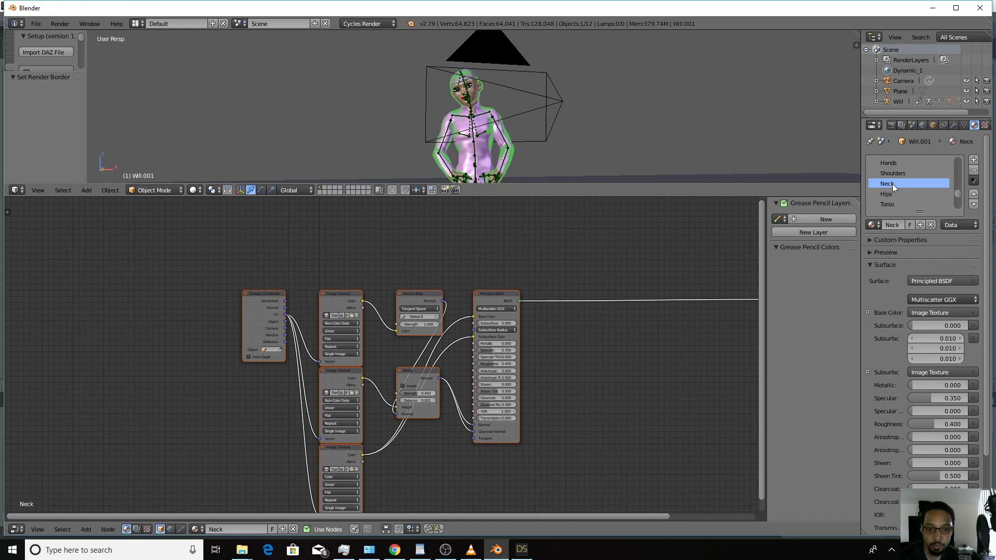
pyautogui.click(892, 192)
pyautogui.click(892, 165)
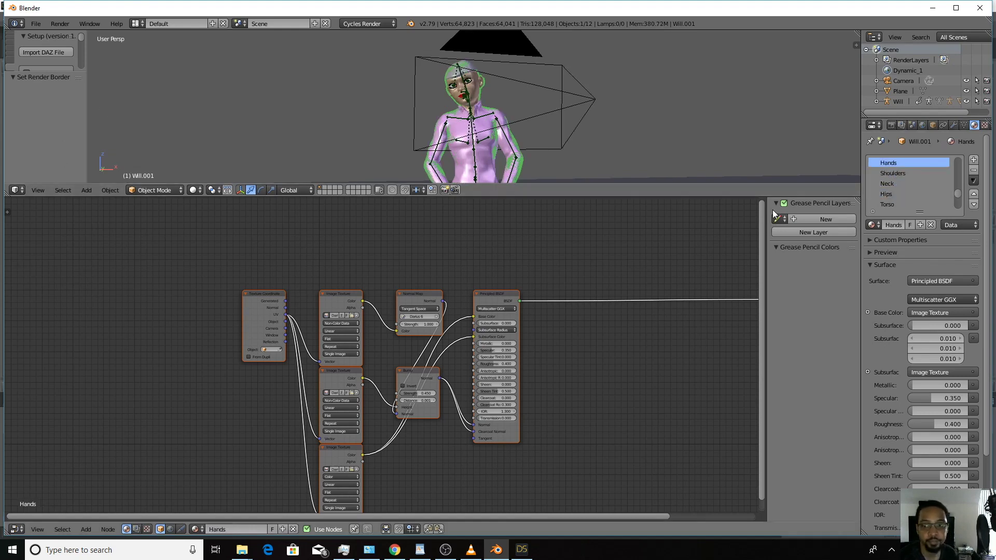
pyautogui.moveTo(768, 199); pyautogui.dragTo(767, 434)
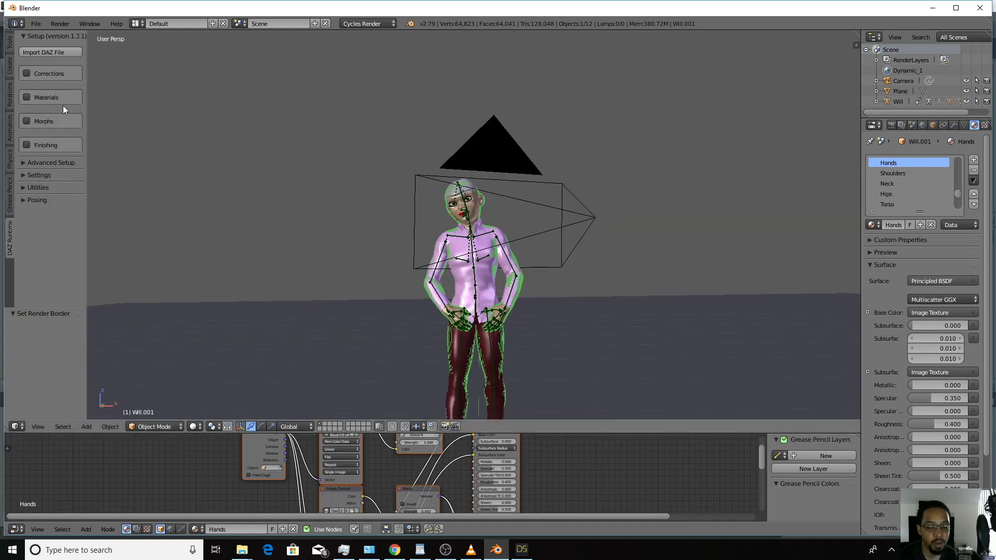
# Show DAZ Corrections, expand Will and DriverCap in the Outliner, and pose the SmartShirt rig
pyautogui.click(27, 74)
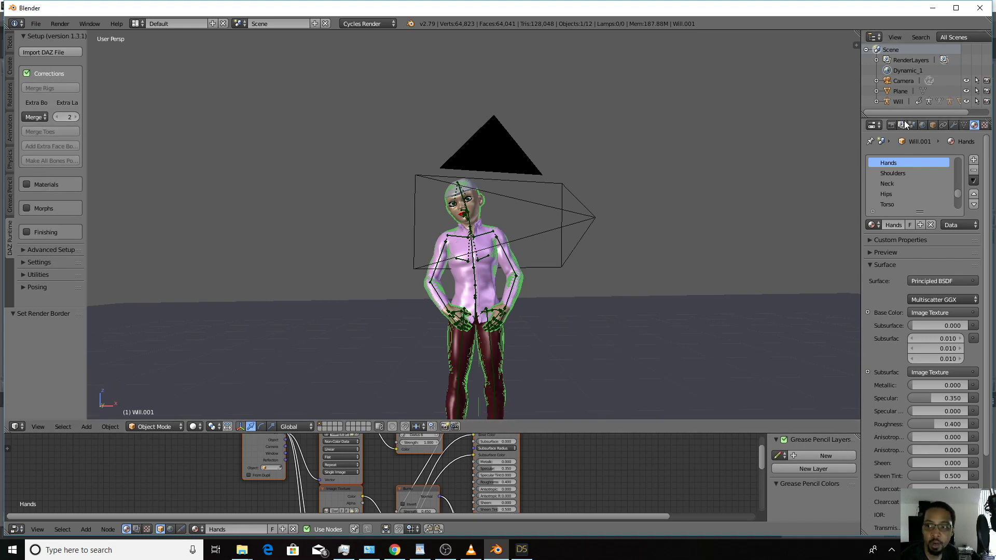
pyautogui.moveTo(904, 117); pyautogui.dragTo(902, 197)
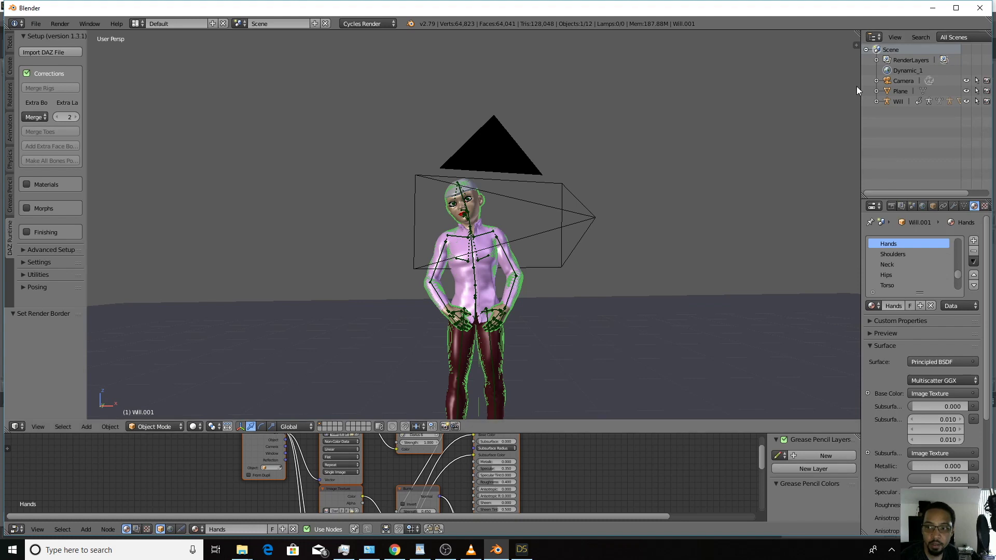
pyautogui.click(876, 102)
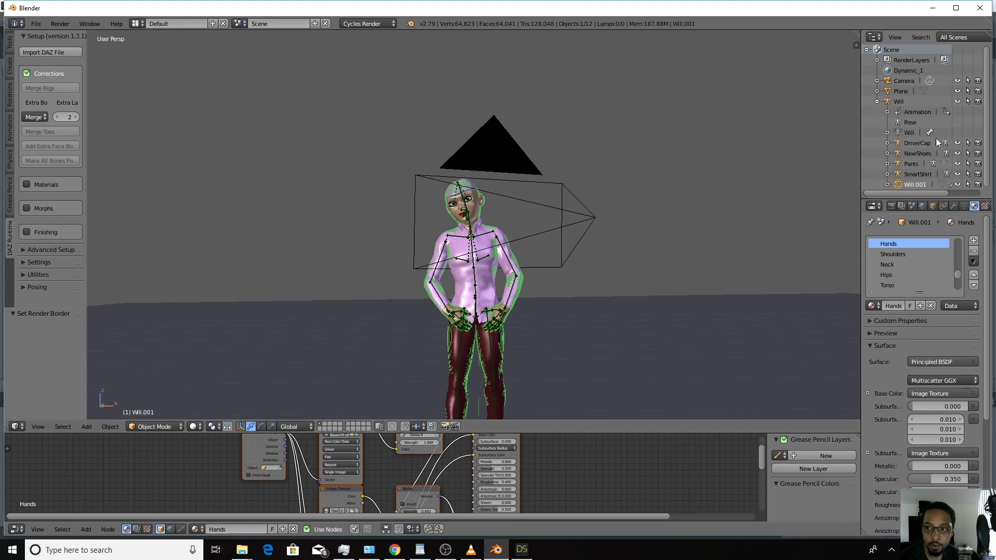
pyautogui.click(886, 143)
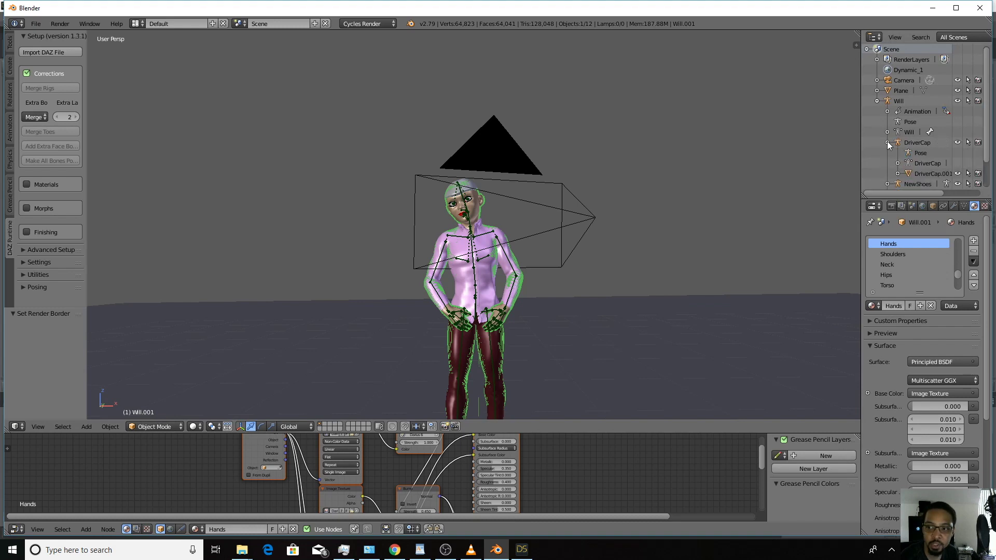
pyautogui.click(915, 144)
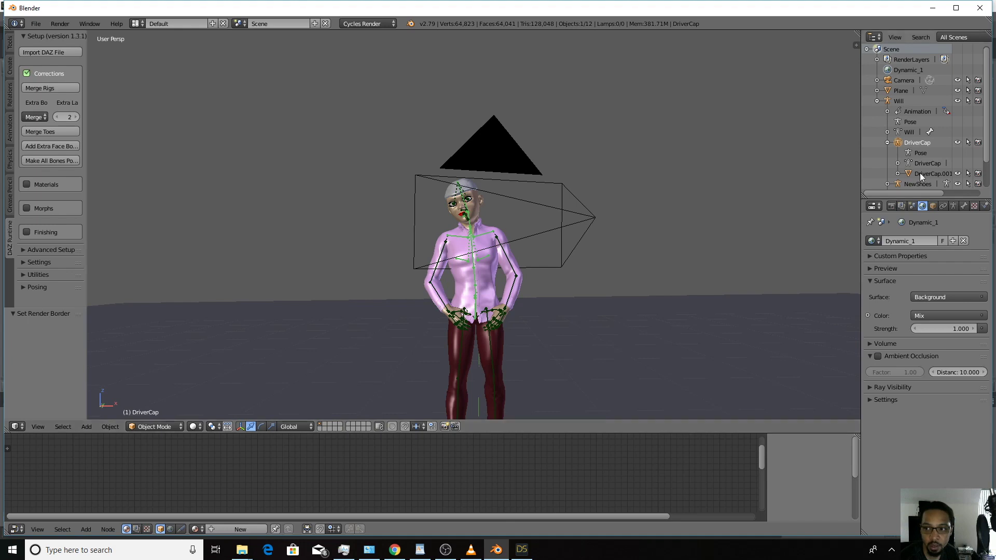
pyautogui.scroll(-2, 891, 182)
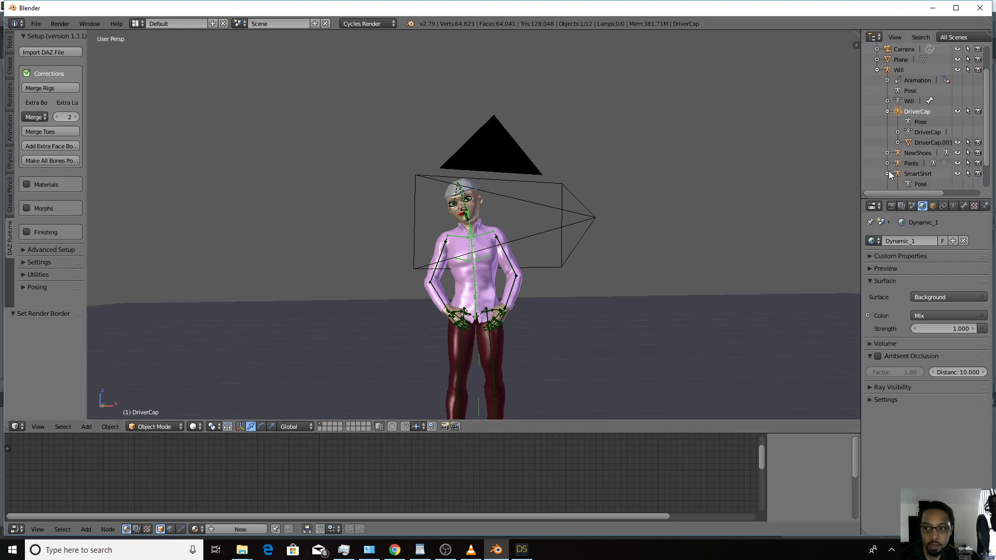
pyautogui.click(910, 183)
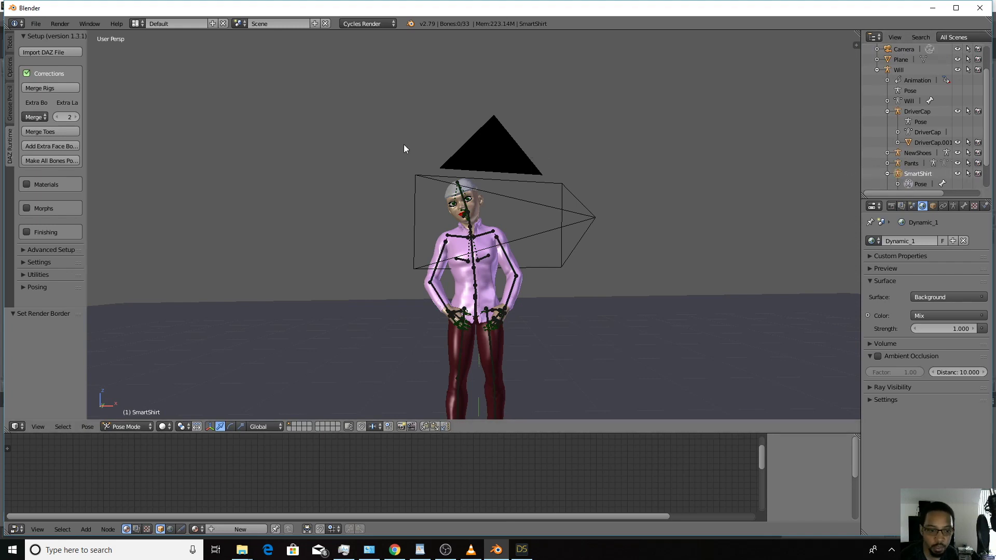
# Return the SmartShirt to Object Mode, cancelling a trial move so the shirt stays fitted
pyautogui.hotkey('ctrl', 'Tab')
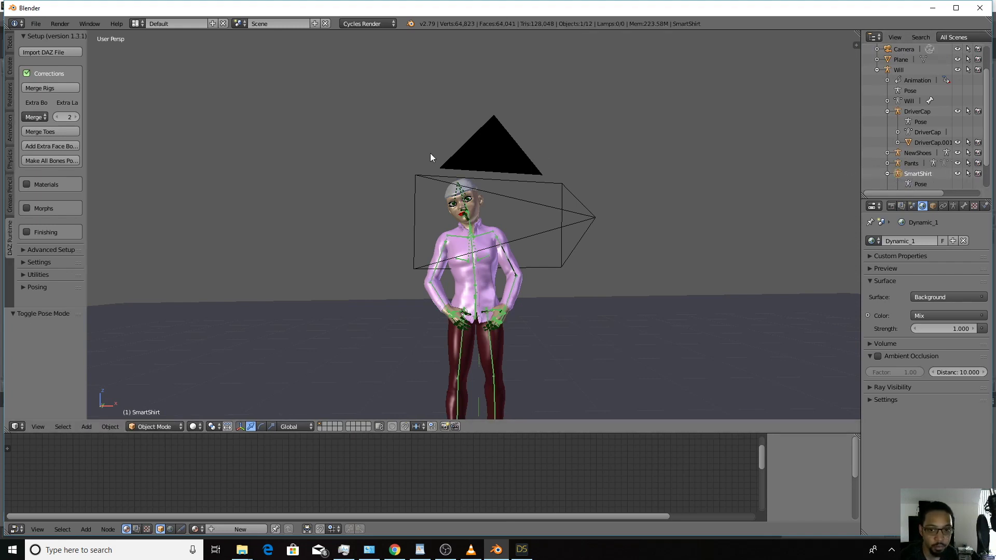
pyautogui.press('g')
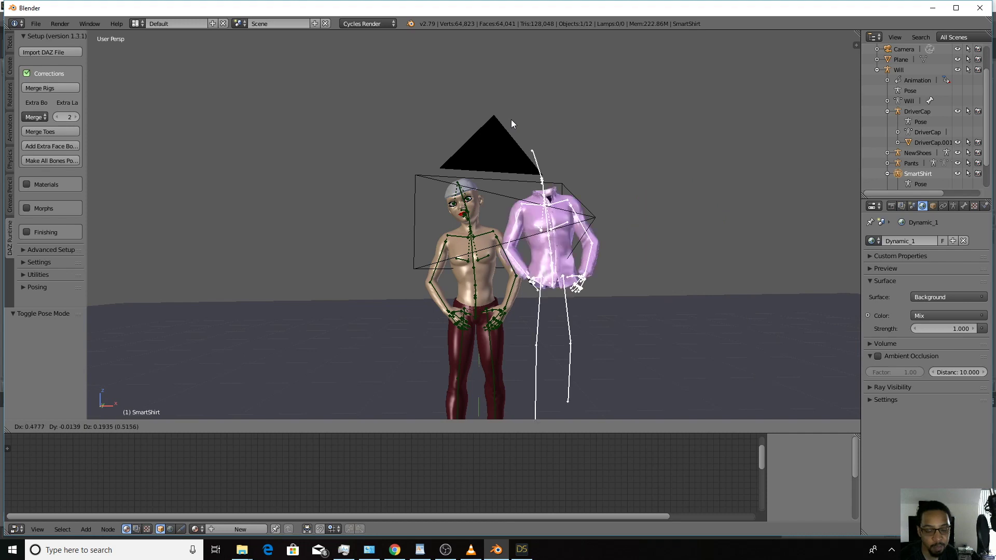
pyautogui.press('Escape')
pyautogui.scroll(-2, 912, 152)
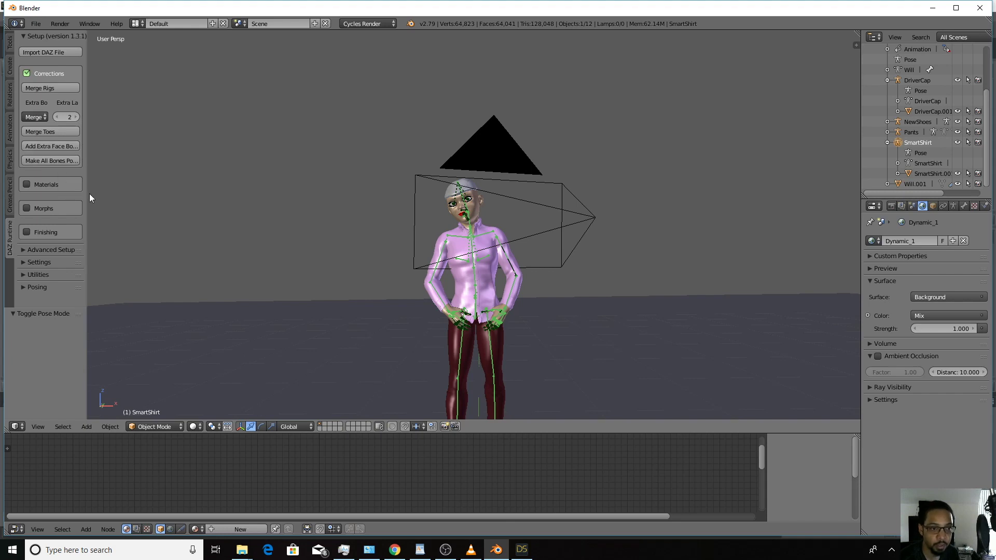
# Close Corrections, Materials and Morphs in DAZ Runtime, widen the shelf, and open Finishing
pyautogui.click(26, 74)
pyautogui.click(27, 97)
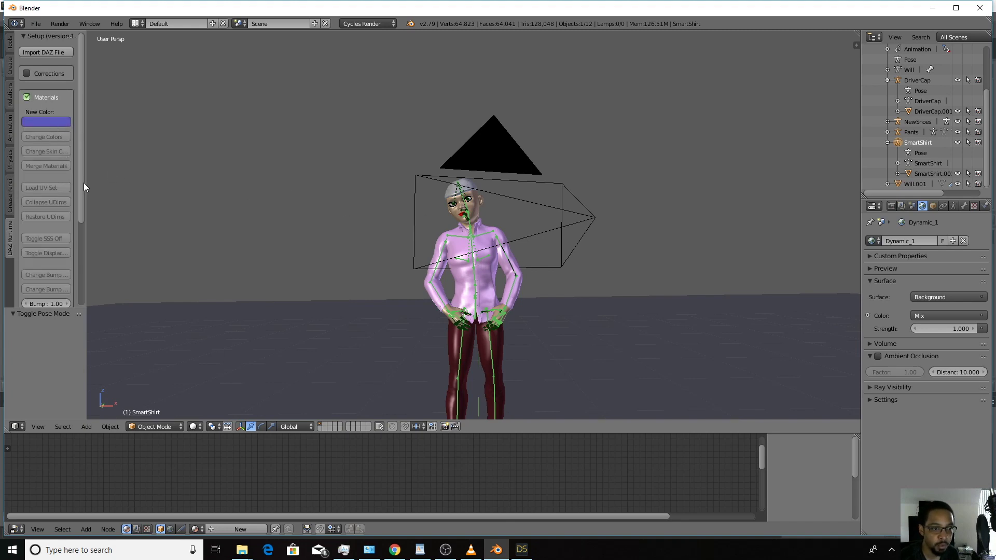
pyautogui.moveTo(84, 184); pyautogui.dragTo(177, 184)
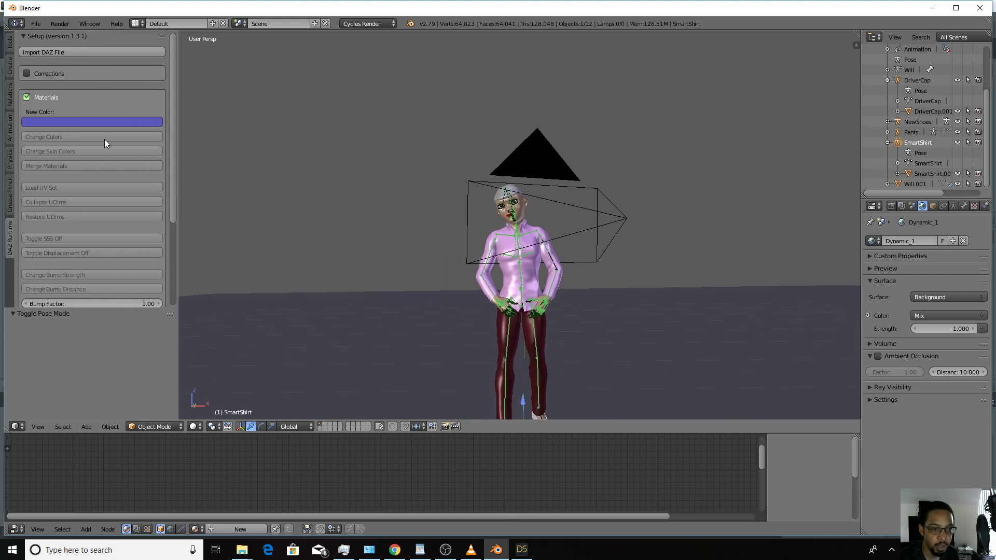
pyautogui.scroll(-3, 84, 130)
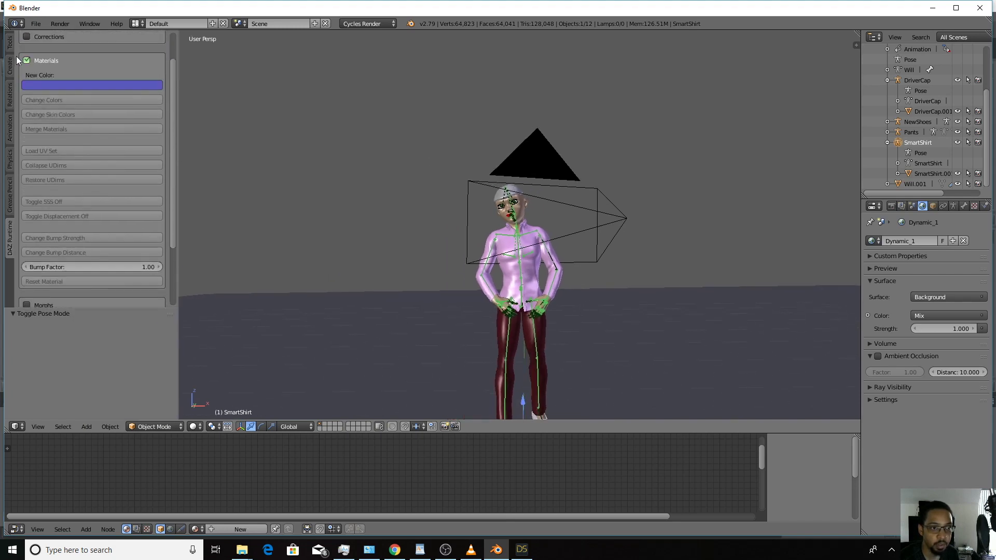
pyautogui.click(27, 61)
pyautogui.click(26, 85)
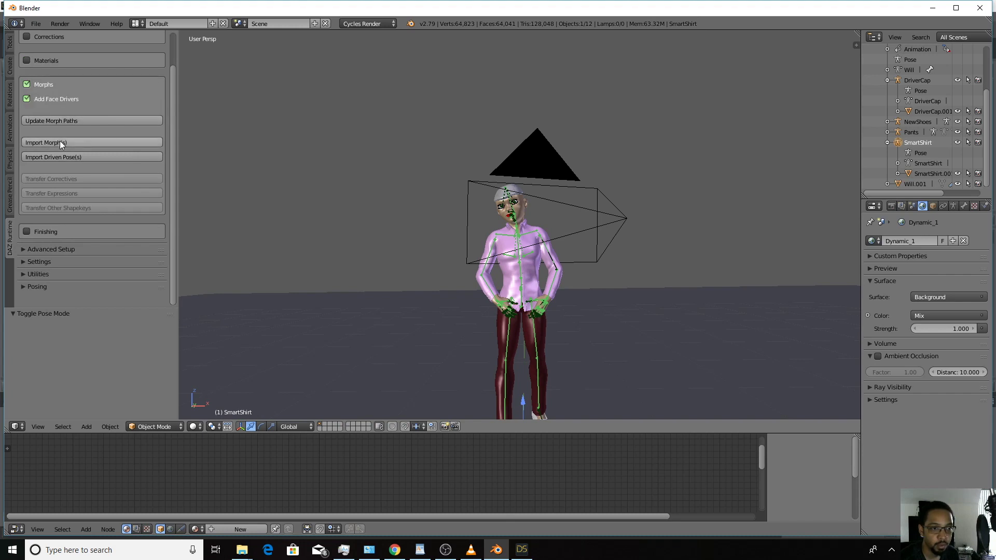
pyautogui.click(27, 84)
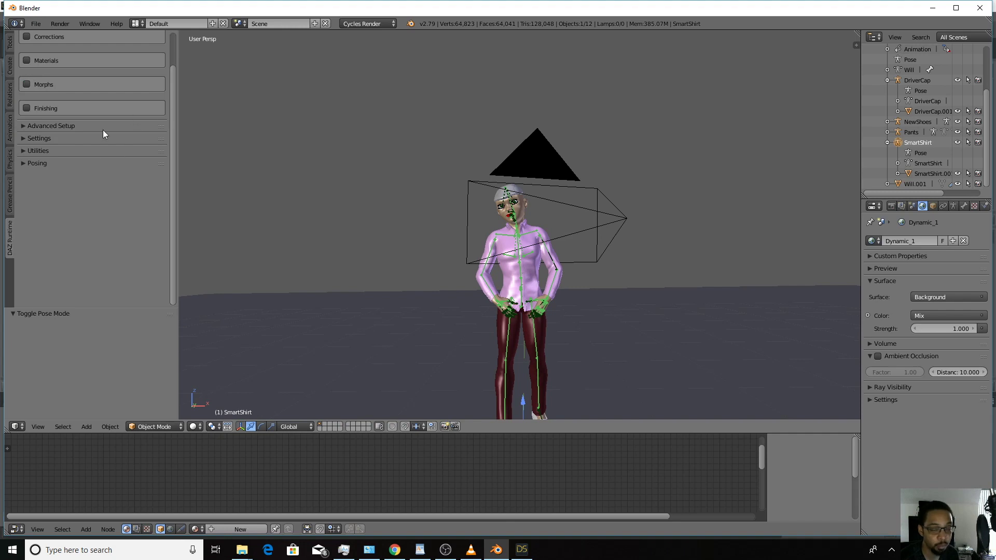
pyautogui.click(27, 108)
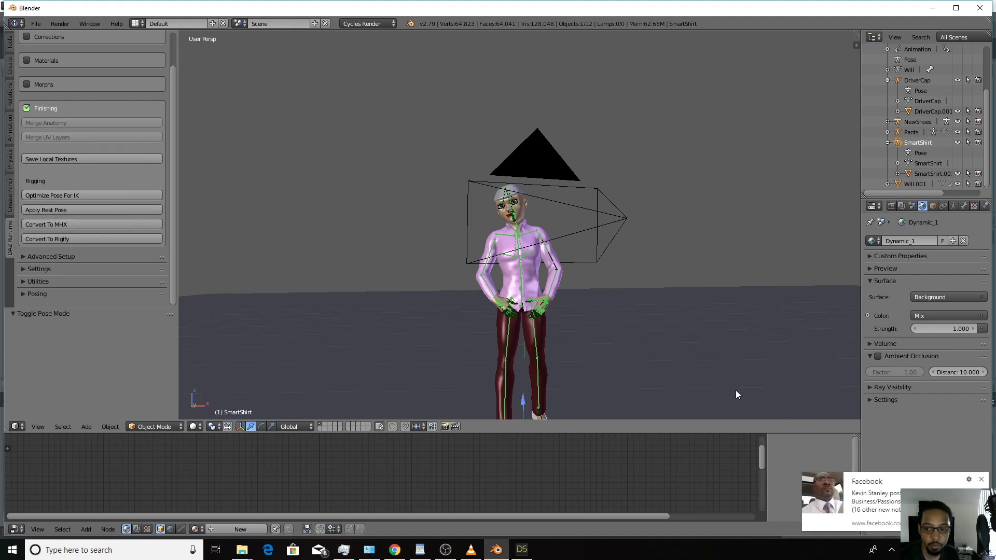
# Dismiss the Facebook notification, close Finishing, and expand Advanced Setup
pyautogui.click(980, 479)
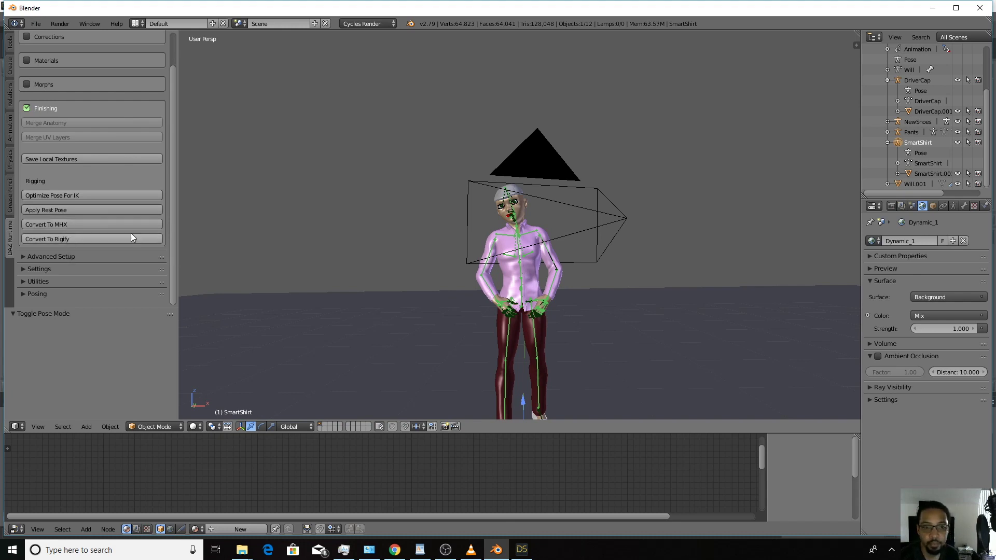
pyautogui.click(26, 107)
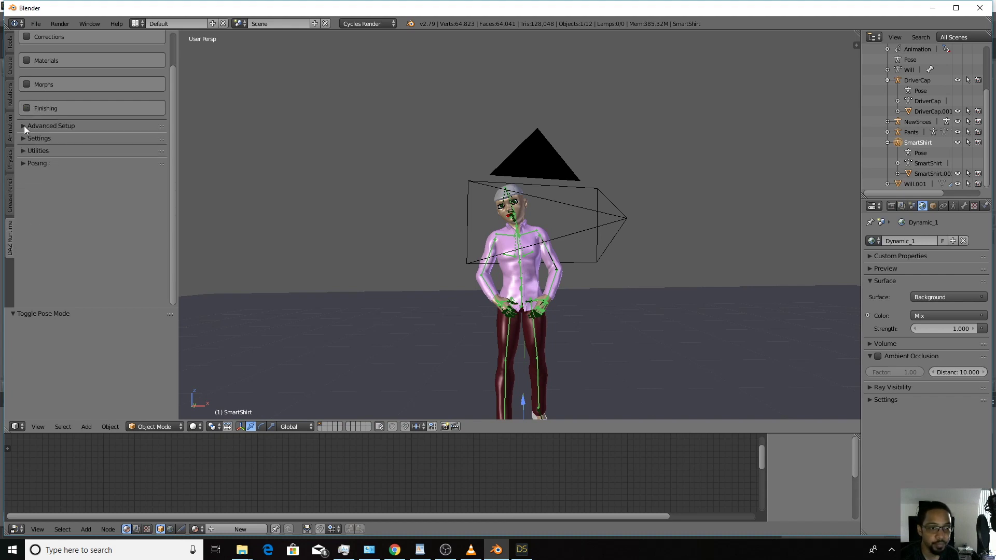
pyautogui.click(23, 126)
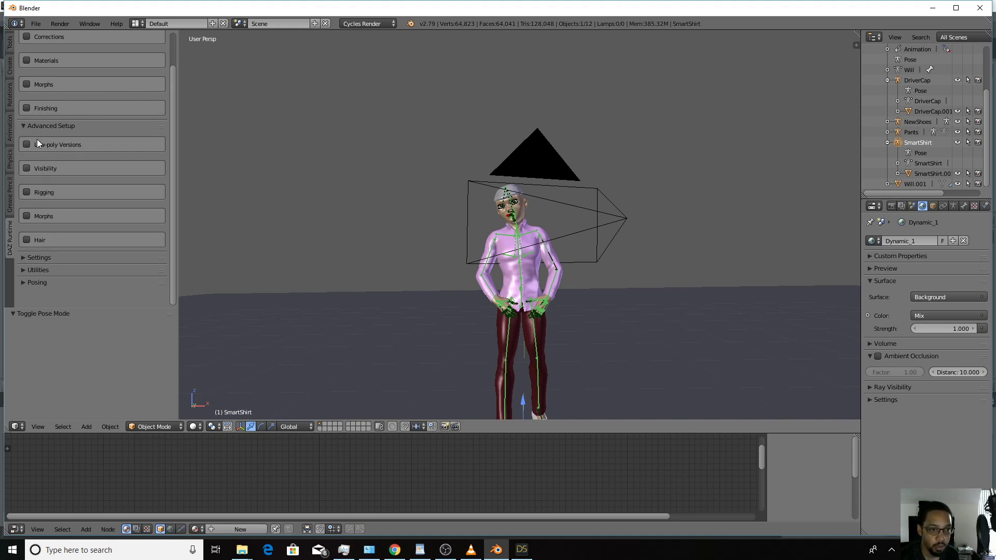
# Browse the Rigging options and the list of rig types to convert to
pyautogui.click(39, 191)
pyautogui.scroll(-5, 68, 206)
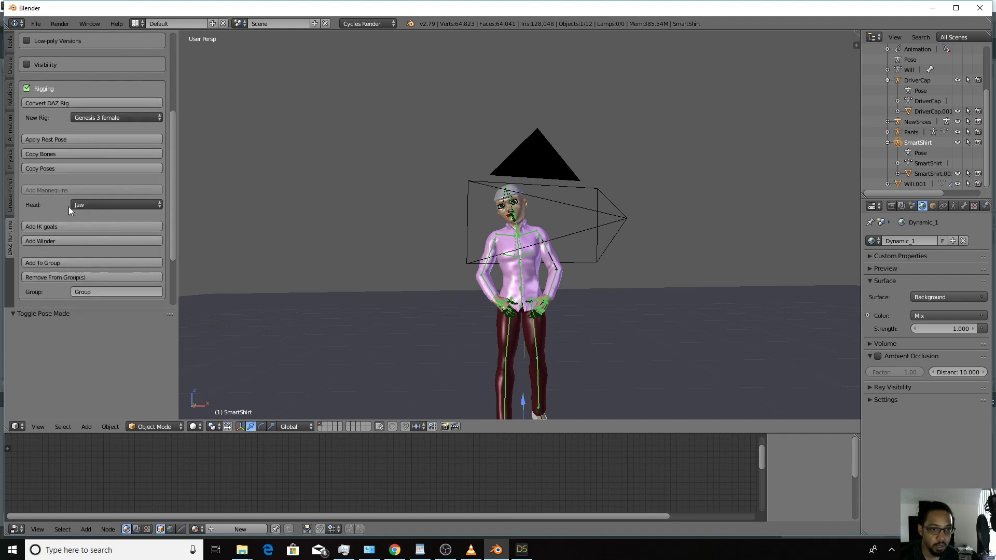
pyautogui.click(97, 119)
pyautogui.scroll(-4, 117, 180)
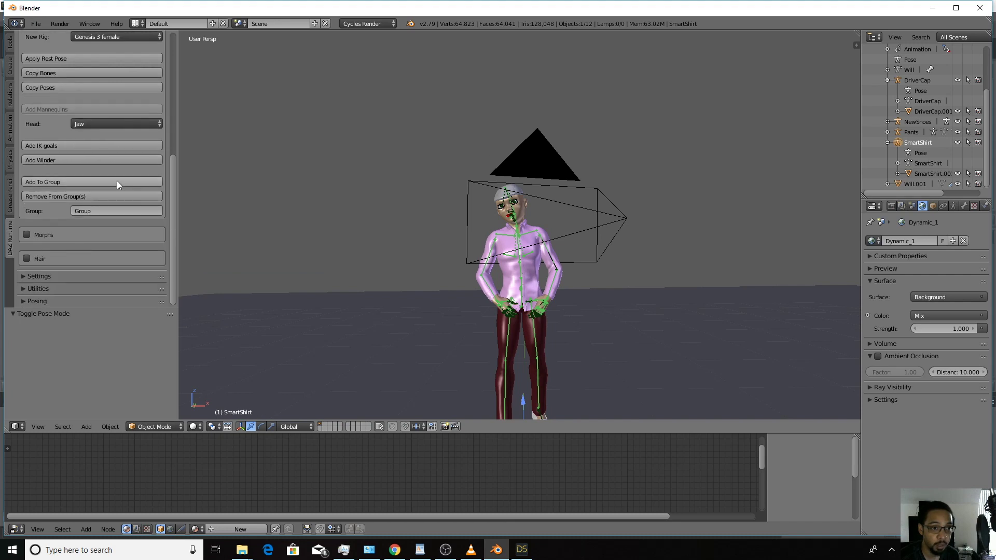
pyautogui.scroll(3, 117, 181)
pyautogui.scroll(-2, 117, 180)
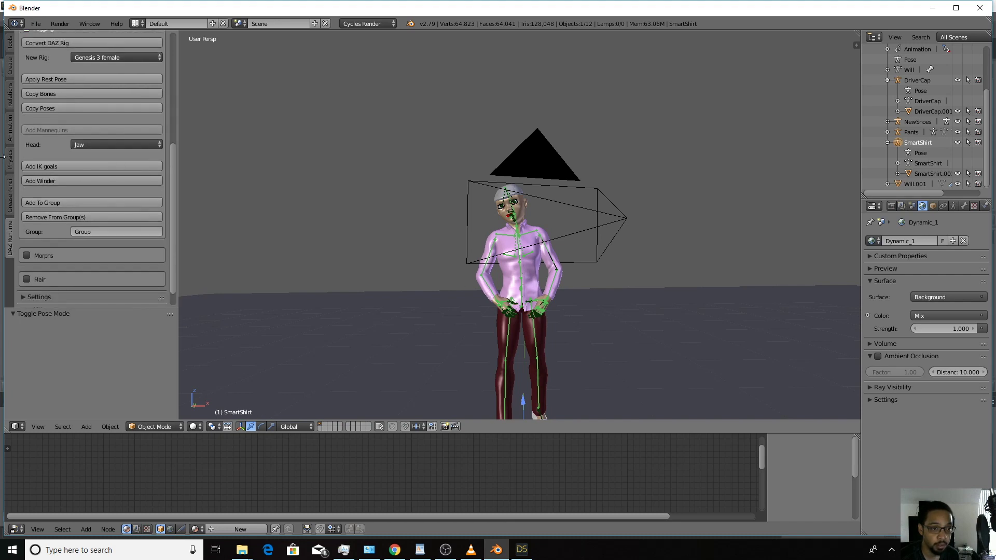
pyautogui.scroll(4, 62, 164)
pyautogui.click(24, 112)
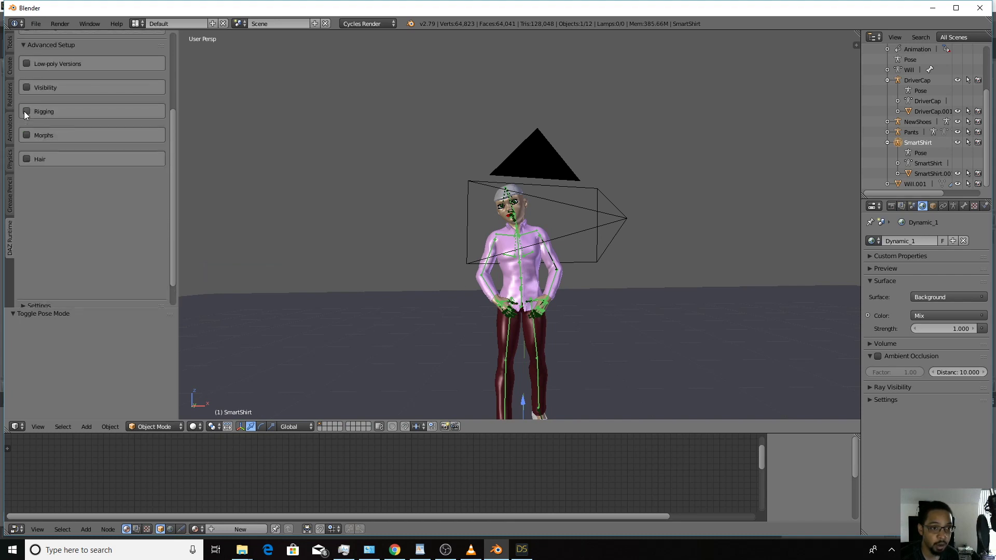
# Peek at the Morphs driver options, then open Hair and switch the hair setup off
pyautogui.click(38, 136)
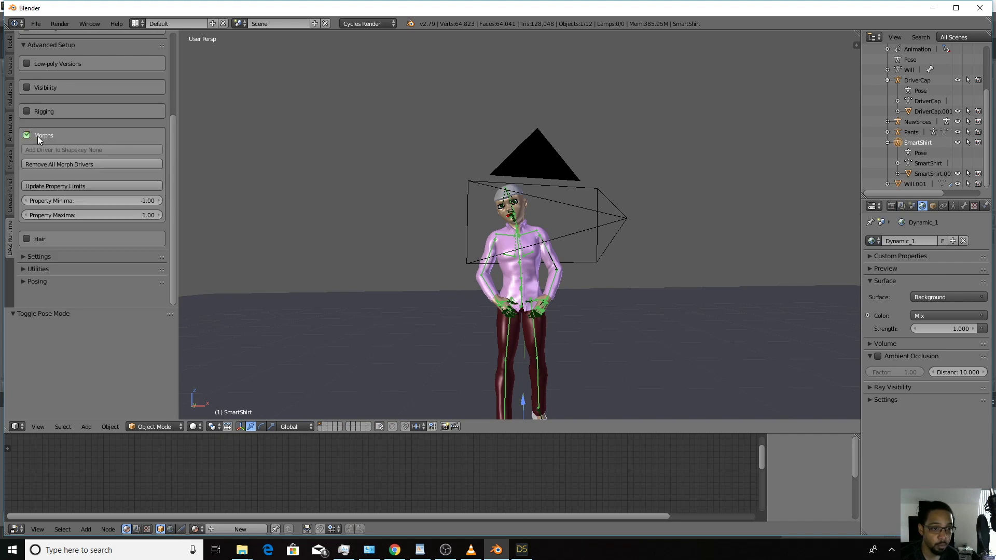
pyautogui.click(38, 136)
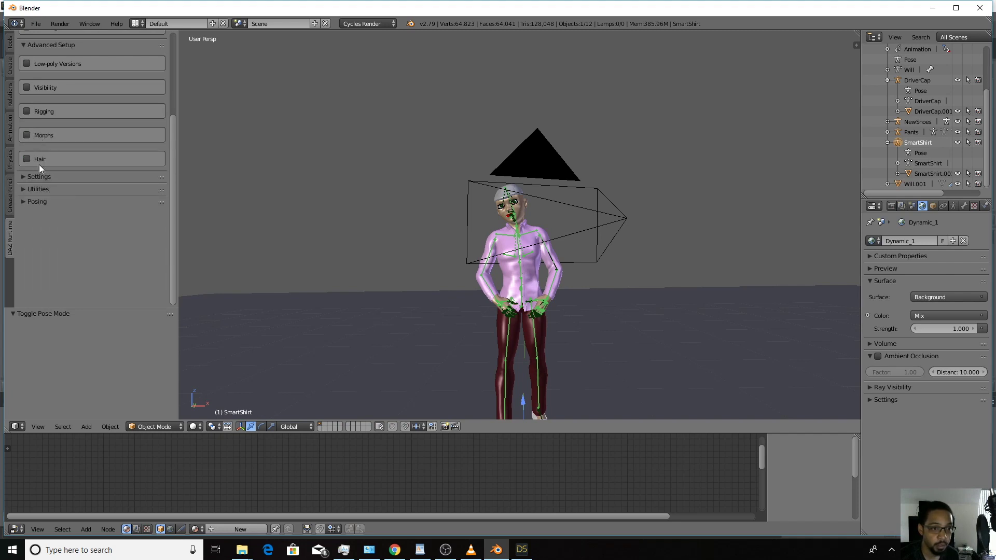
pyautogui.click(39, 164)
pyautogui.scroll(-5, 51, 202)
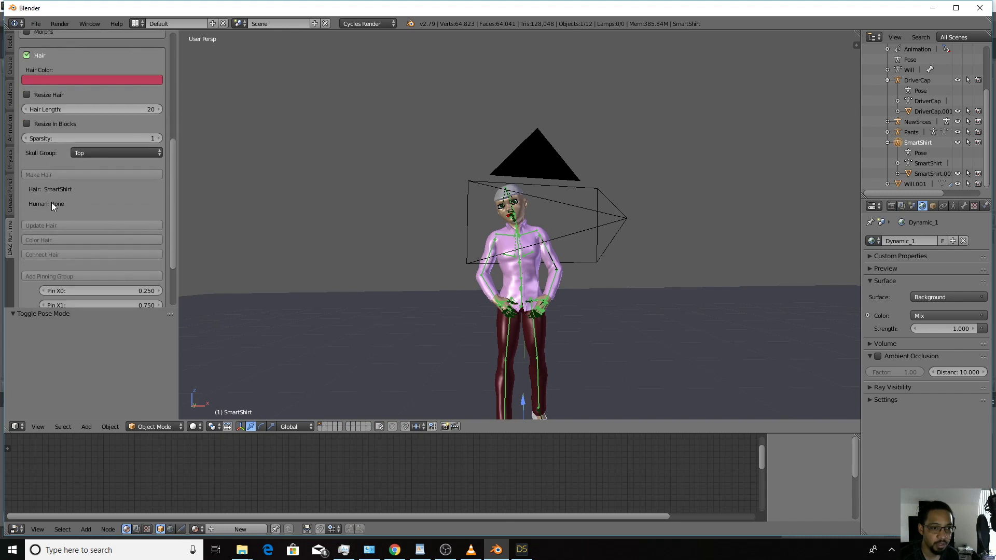
pyautogui.scroll(-4, 52, 203)
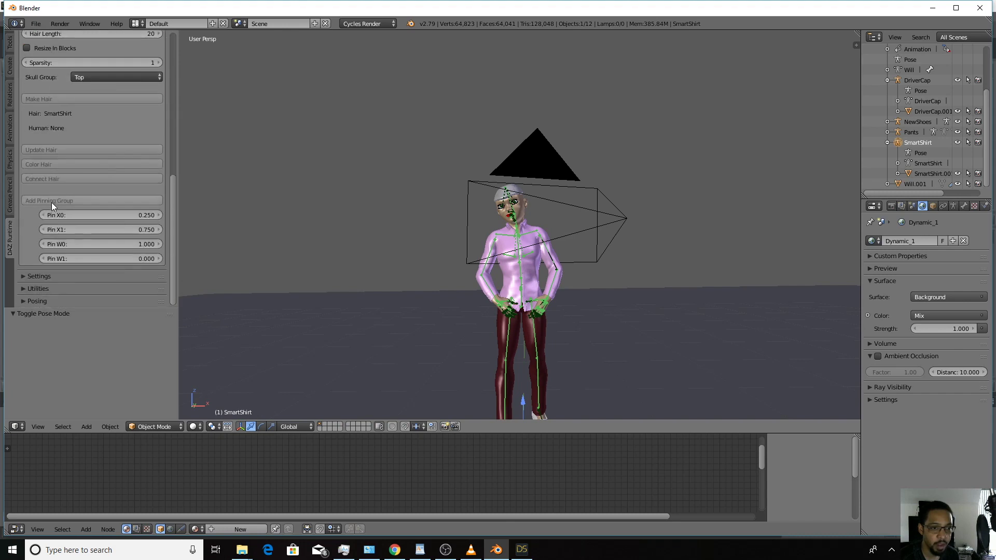
pyautogui.scroll(8, 51, 202)
pyautogui.click(36, 205)
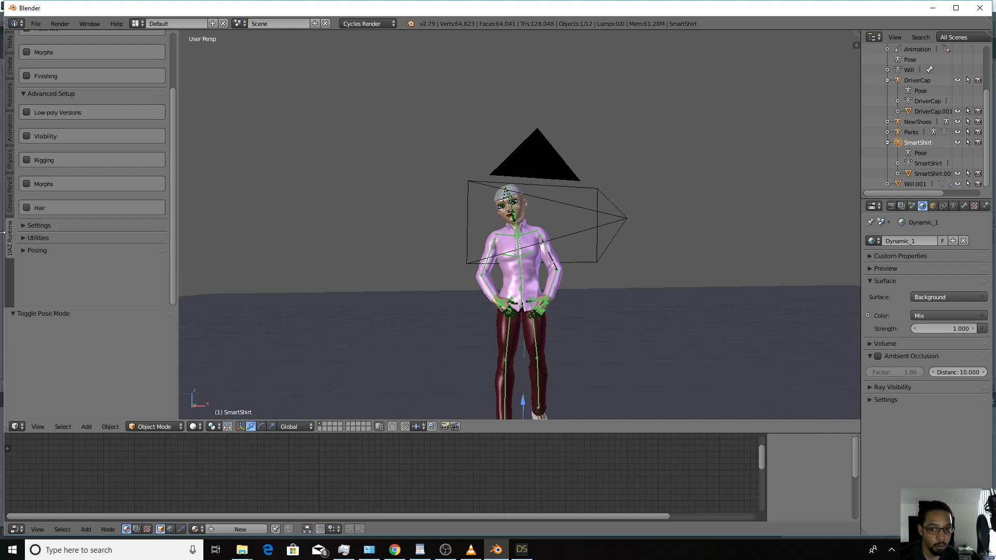
pyautogui.click(25, 223)
pyautogui.scroll(-4, 51, 223)
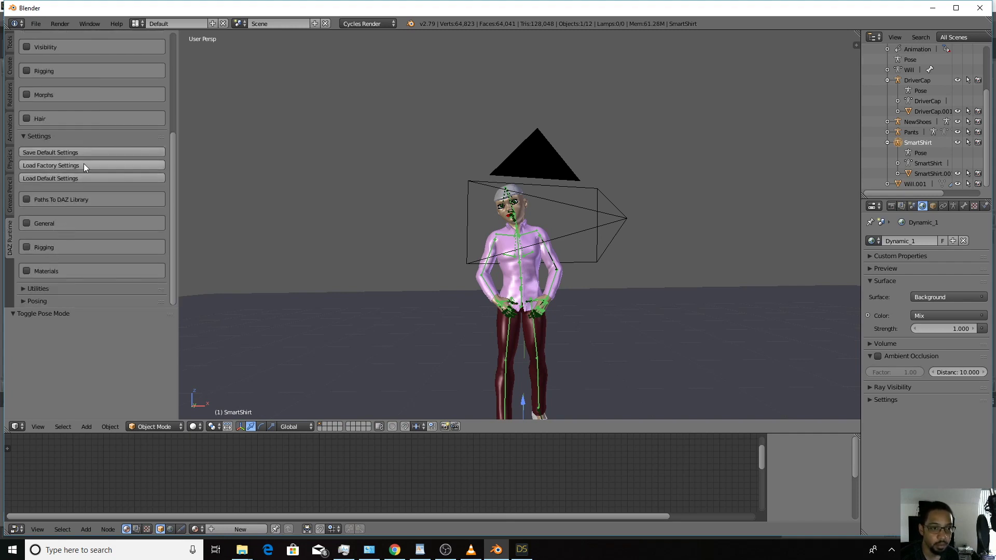
pyautogui.click(24, 135)
pyautogui.click(39, 149)
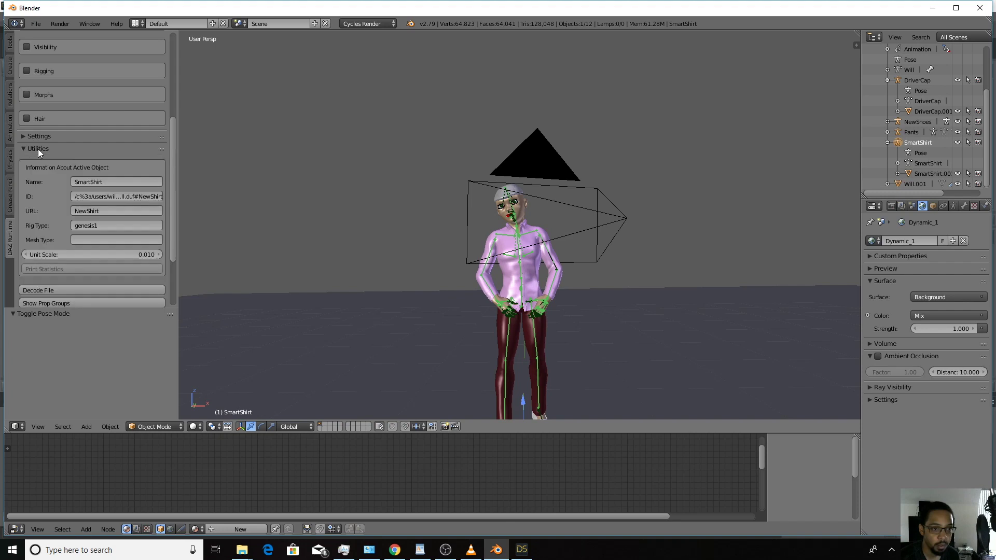
pyautogui.scroll(-4, 47, 173)
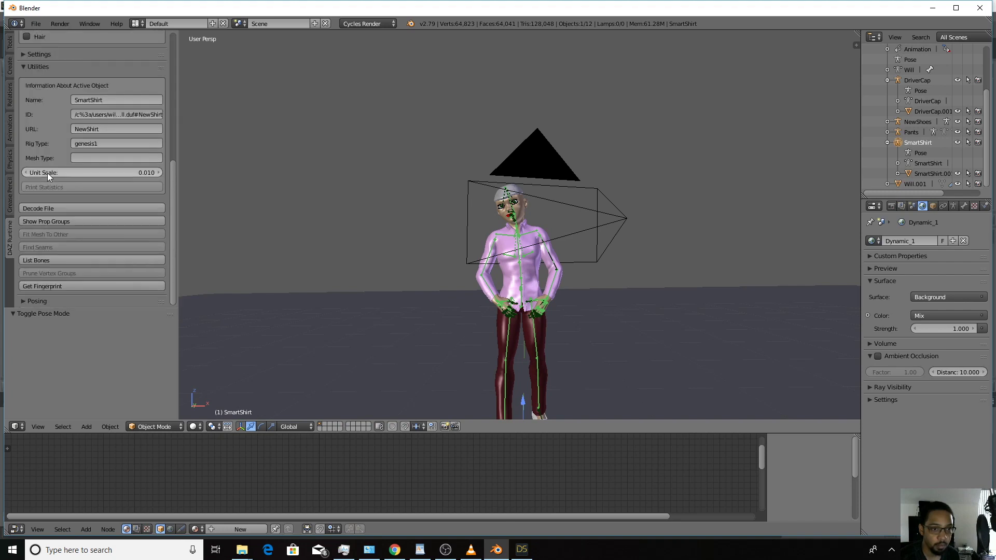
pyautogui.scroll(5, 48, 172)
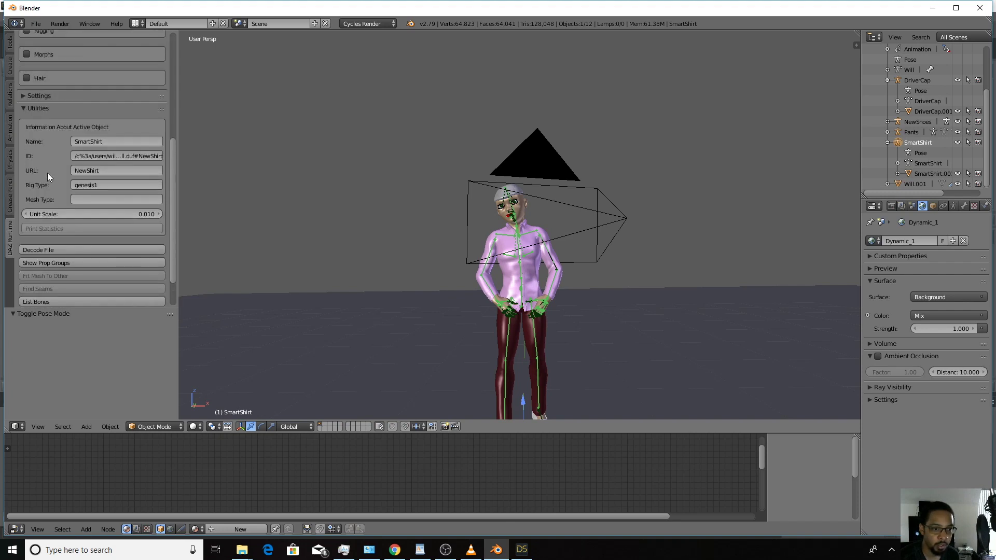
pyautogui.click(32, 169)
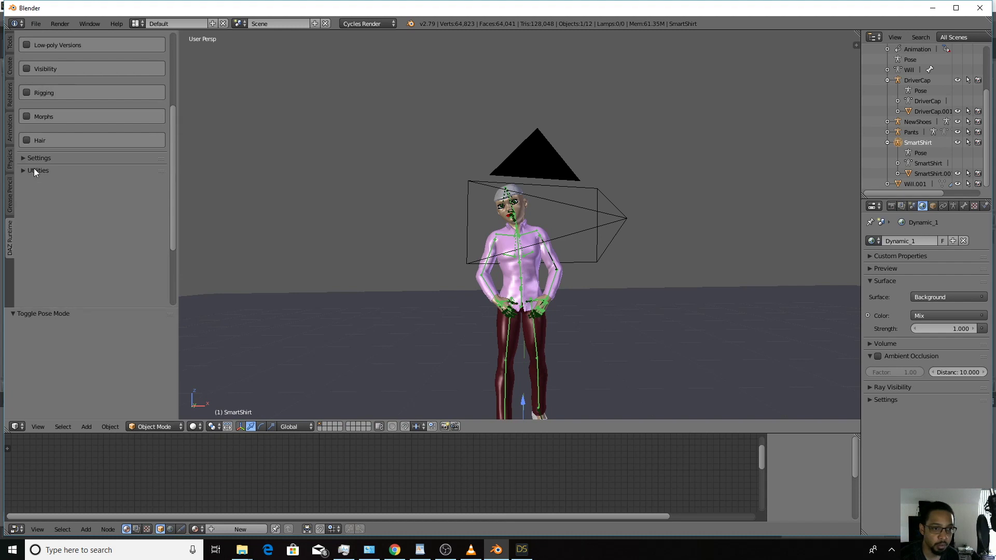
# Expand the Posing section showing Import Pose, Import Pose Library and Import Action
pyautogui.click(41, 183)
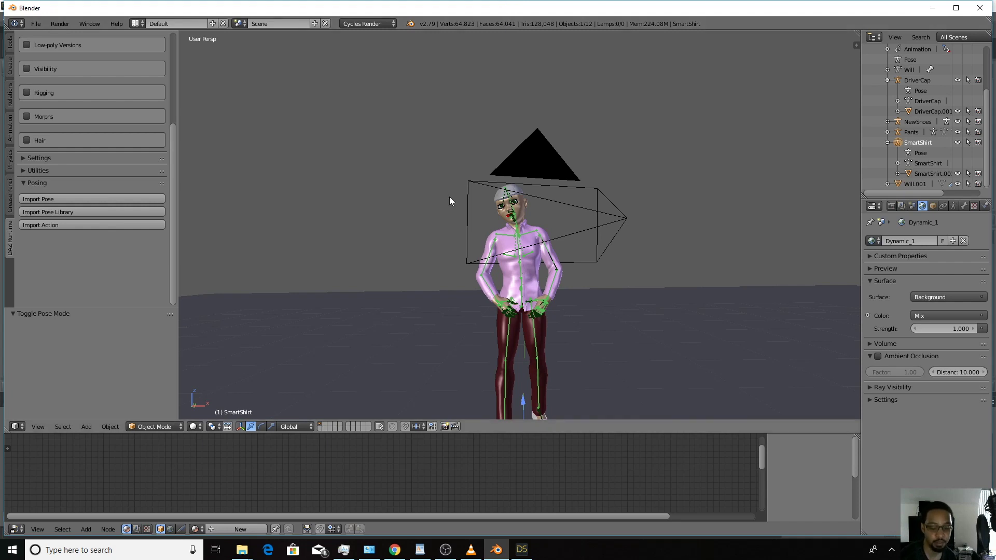
# Switch to camera view, show the Render settings, and start an F12 Cycles render
pyautogui.press('KP_0')
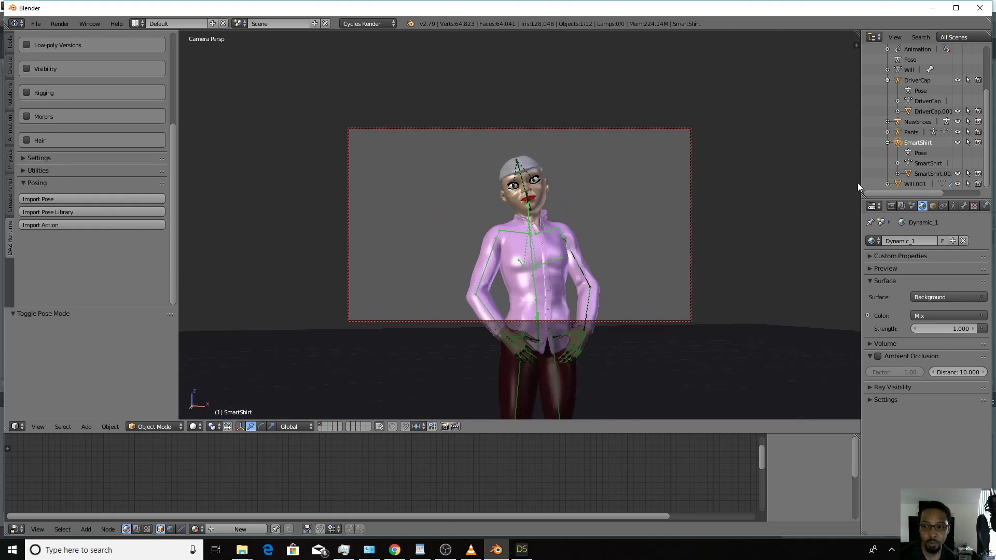
pyautogui.click(891, 206)
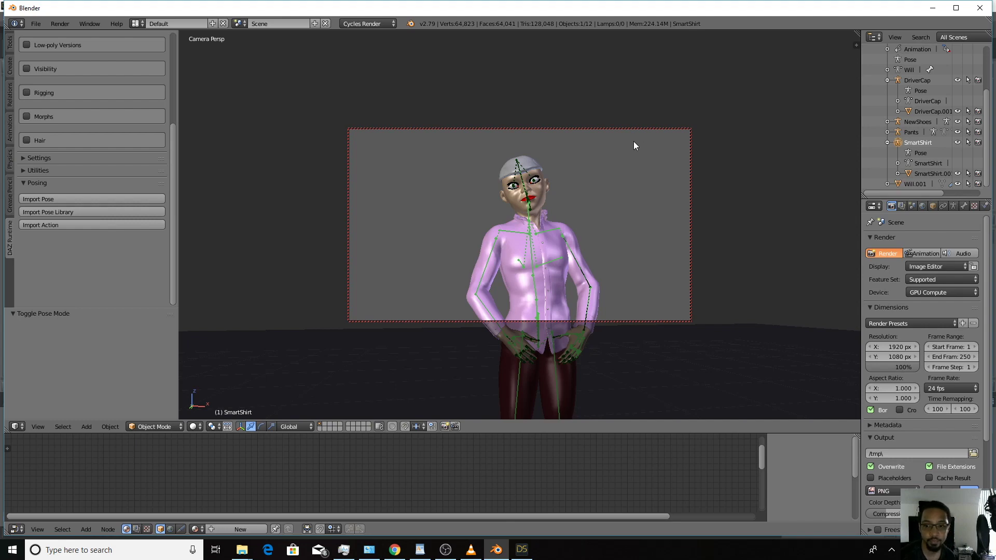
pyautogui.press('F12')
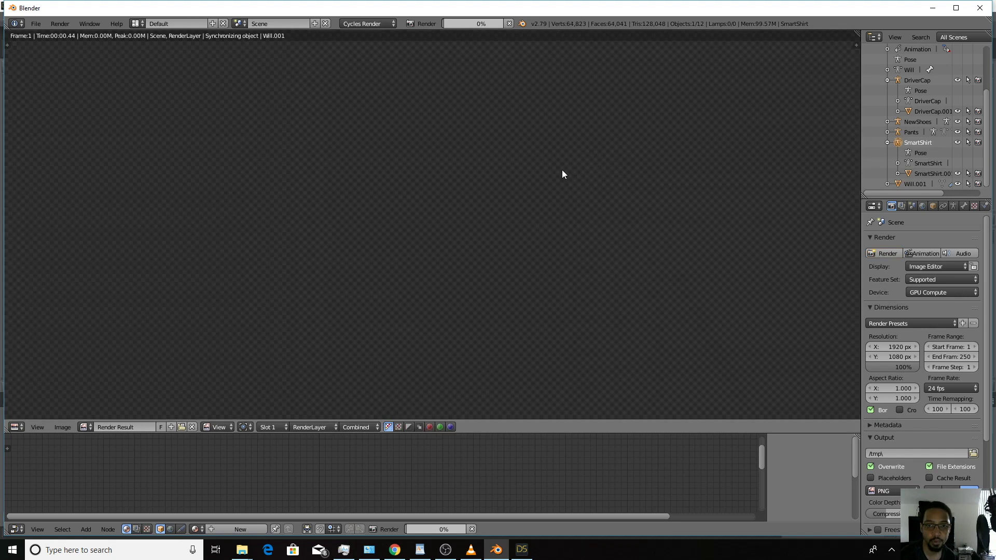
# Zoom into the Render Result while the Cycles render fills in the cap, face and pink shirt
pyautogui.scroll(2, 552, 176)
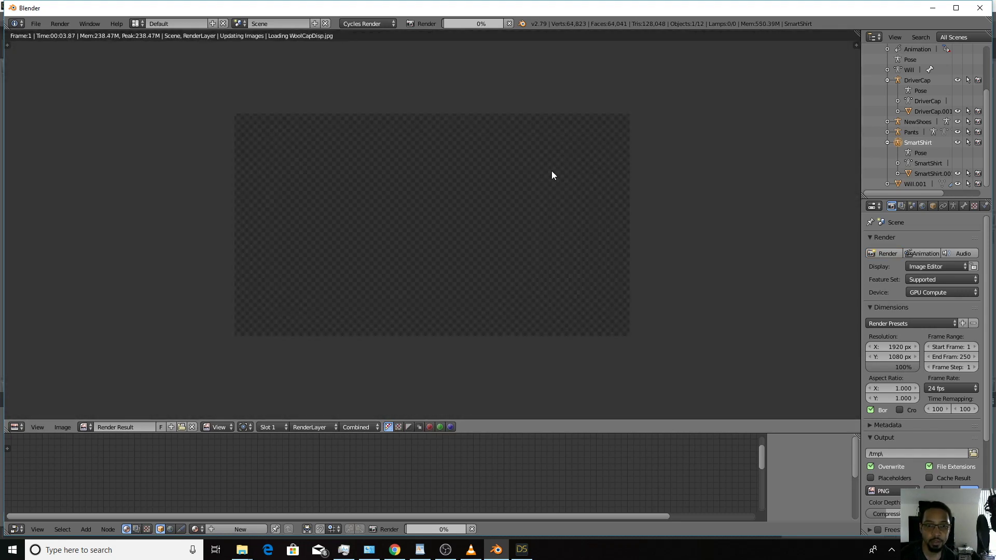
pyautogui.scroll(1, 551, 172)
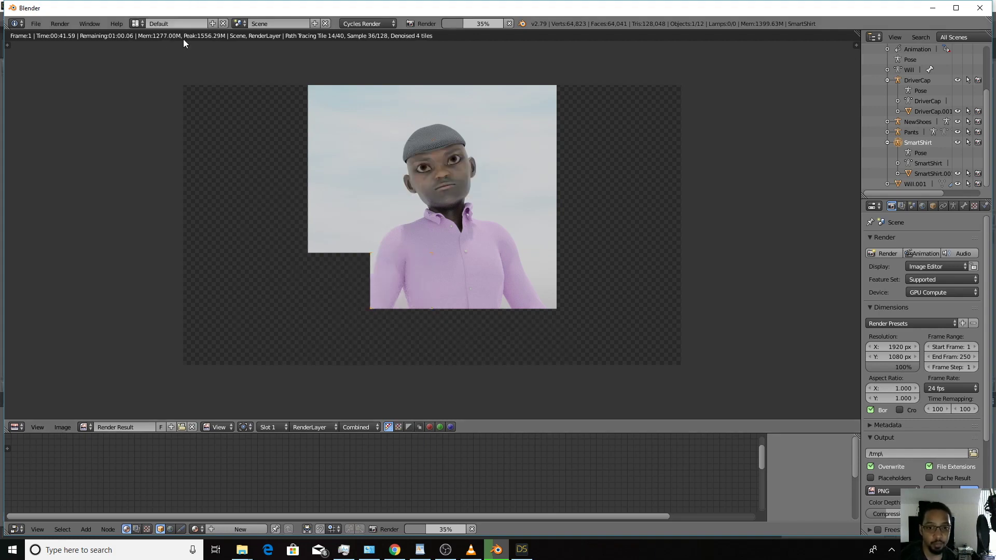
# Expand the Light Paths panel to review the bounce settings, then collapse it
pyautogui.scroll(2, 465, 196)
pyautogui.scroll(-1, 466, 196)
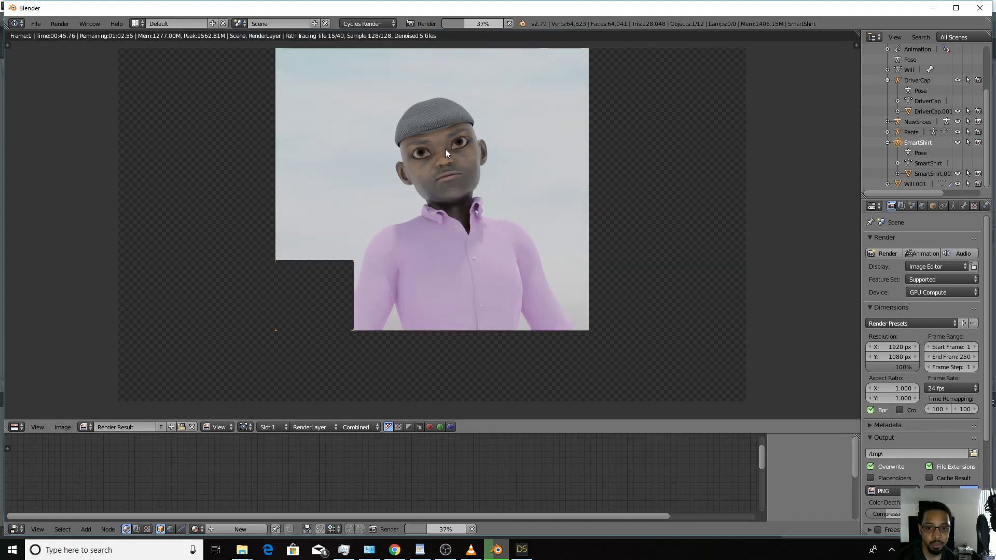
pyautogui.scroll(-5, 923, 374)
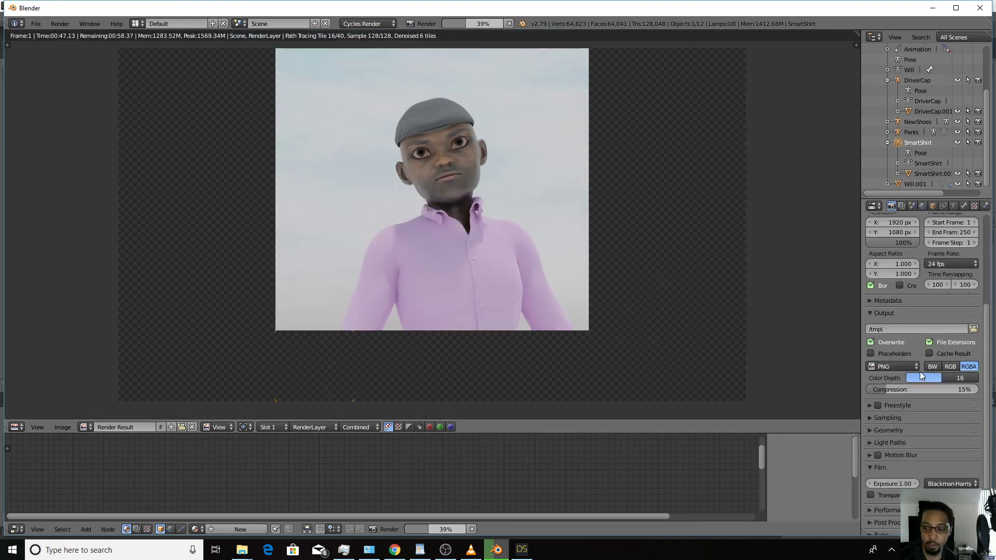
pyautogui.scroll(-1, 920, 374)
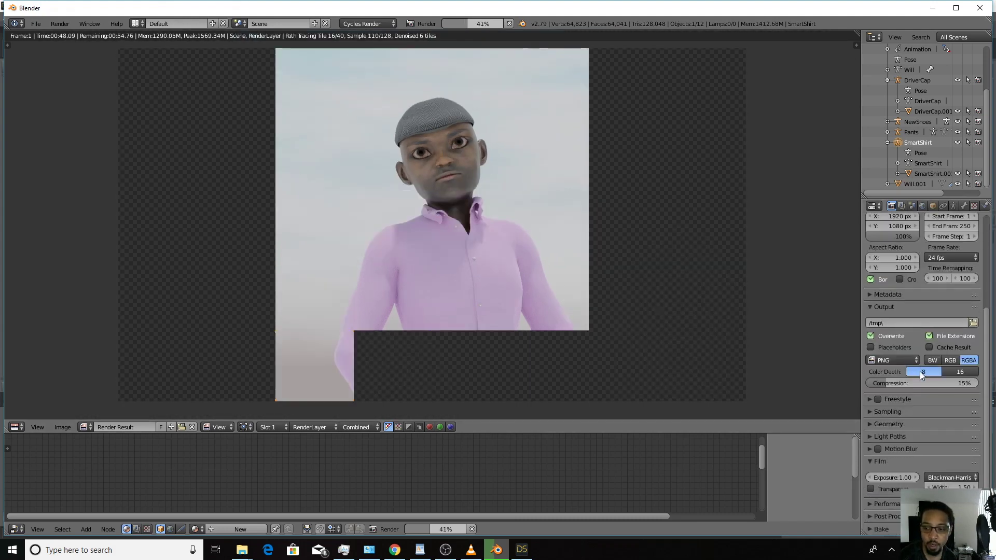
pyautogui.click(871, 438)
pyautogui.scroll(-4, 946, 453)
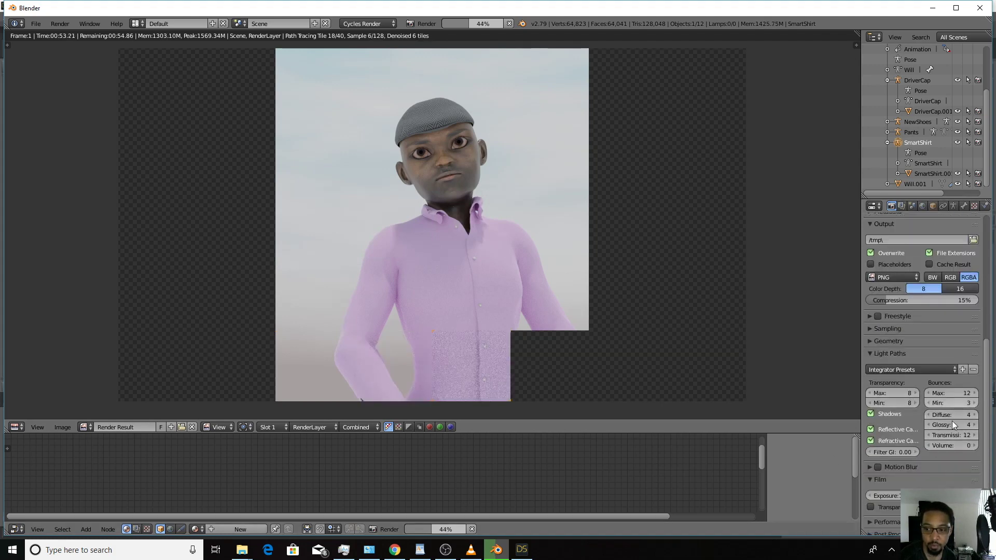
pyautogui.click(870, 354)
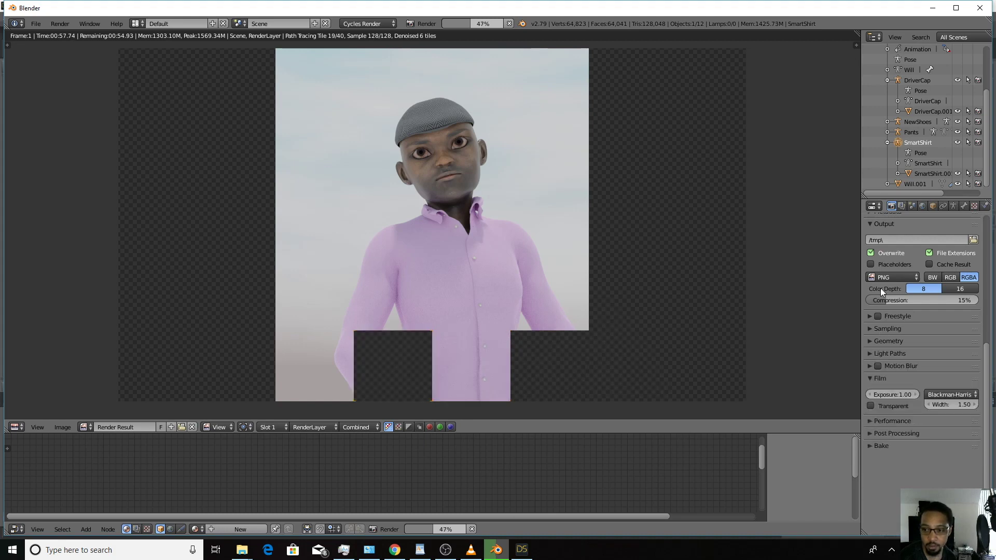
# Glance at the Render Layers settings, then expand Sampling to show 128 render samples
pyautogui.click(903, 206)
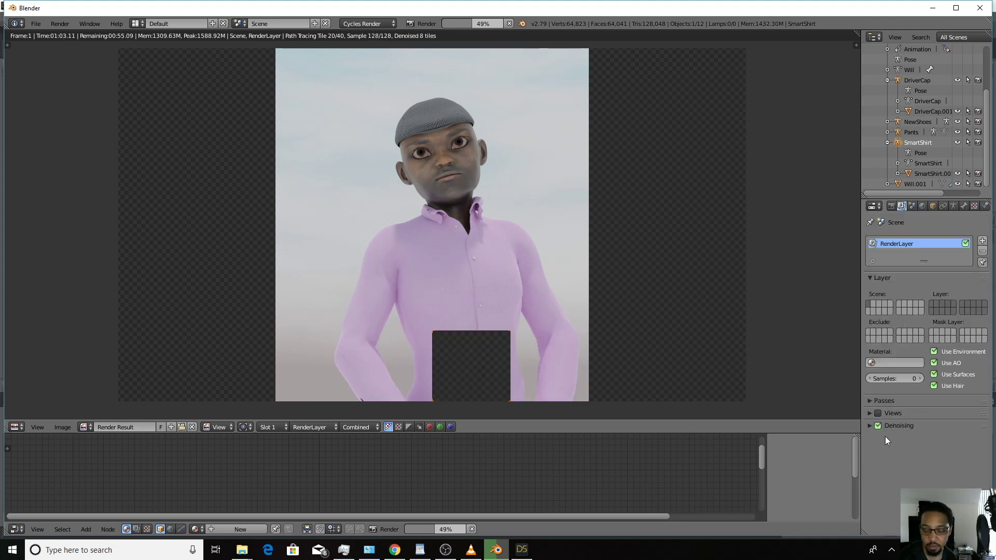
pyautogui.click(891, 207)
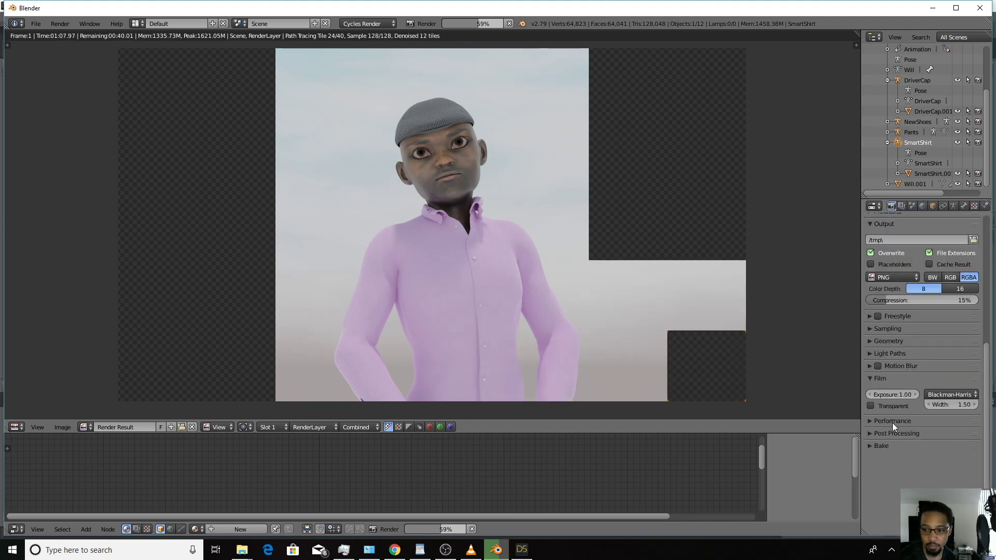
pyautogui.click(880, 329)
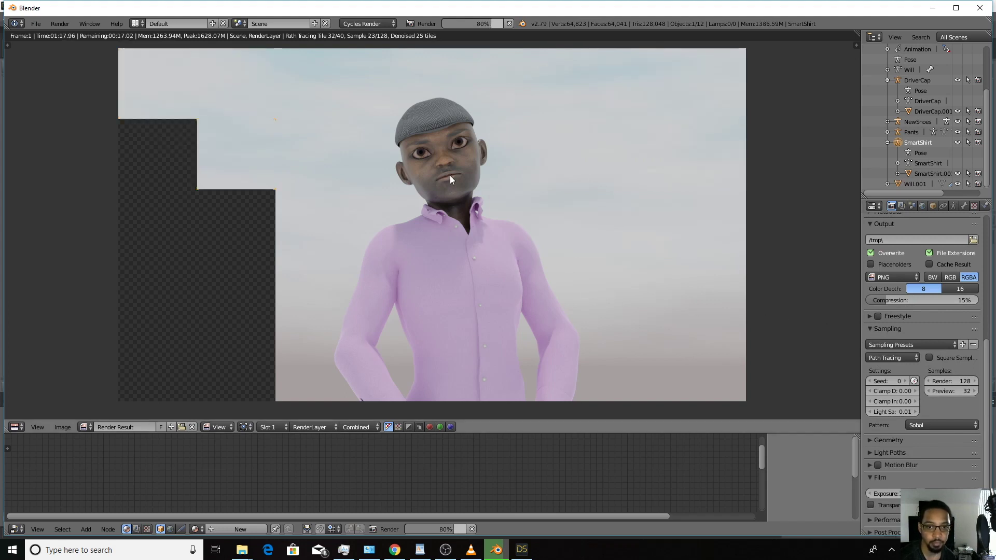
pyautogui.scroll(2, 450, 176)
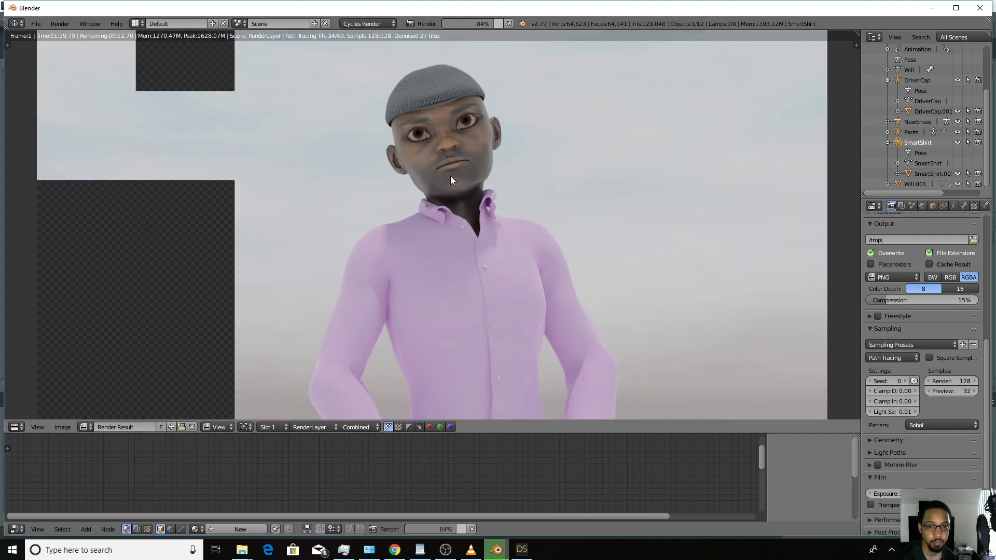
pyautogui.scroll(-1, 528, 182)
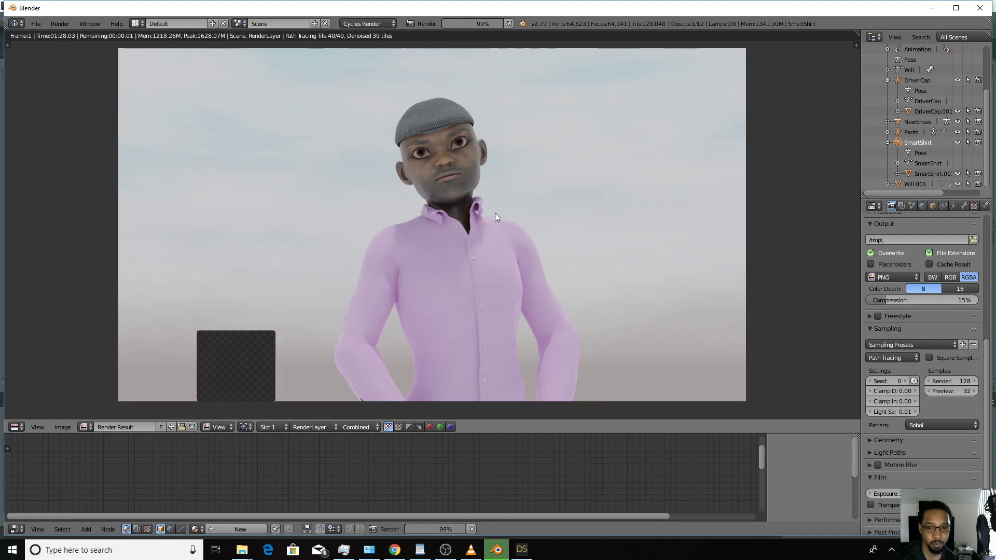
pyautogui.scroll(1, 508, 251)
pyautogui.scroll(2, 625, 159)
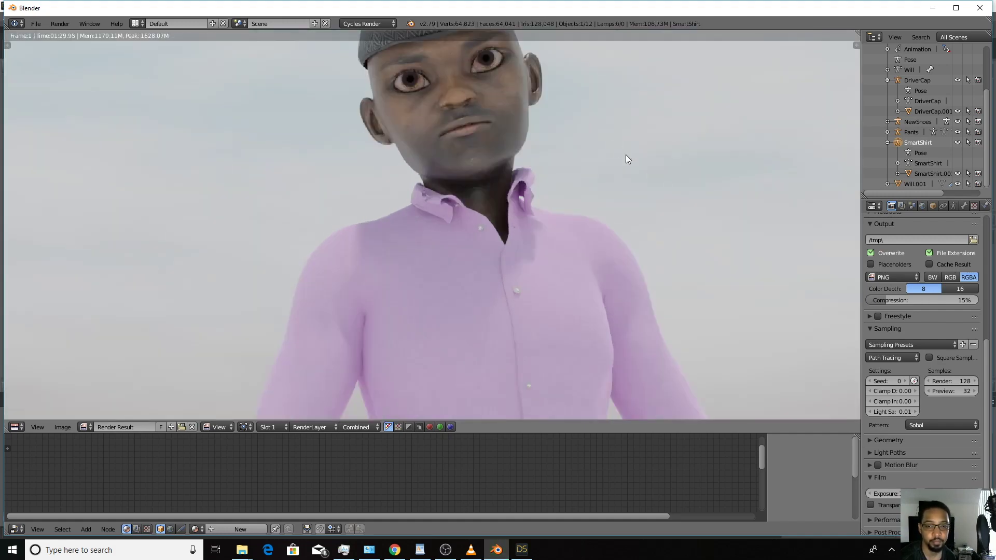
pyautogui.scroll(-3, 590, 165)
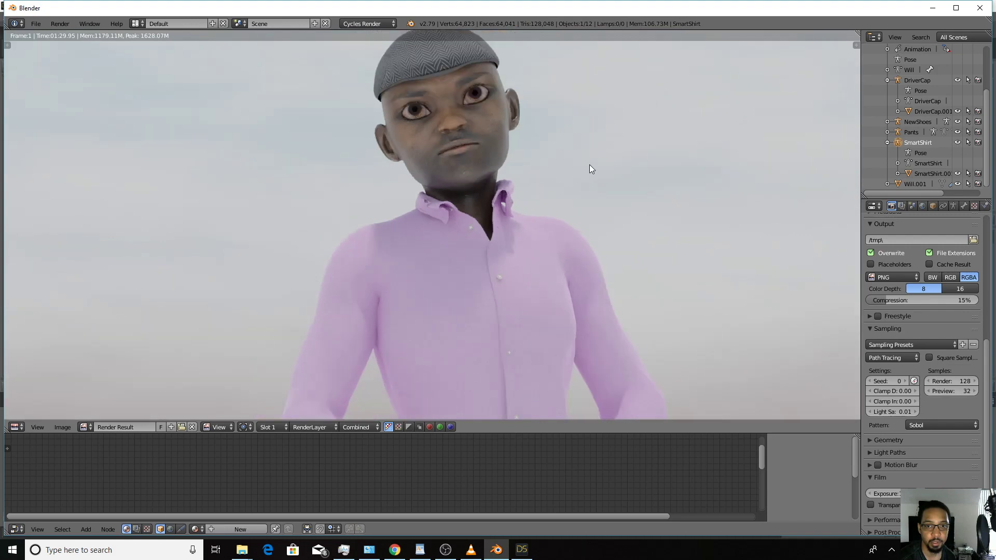